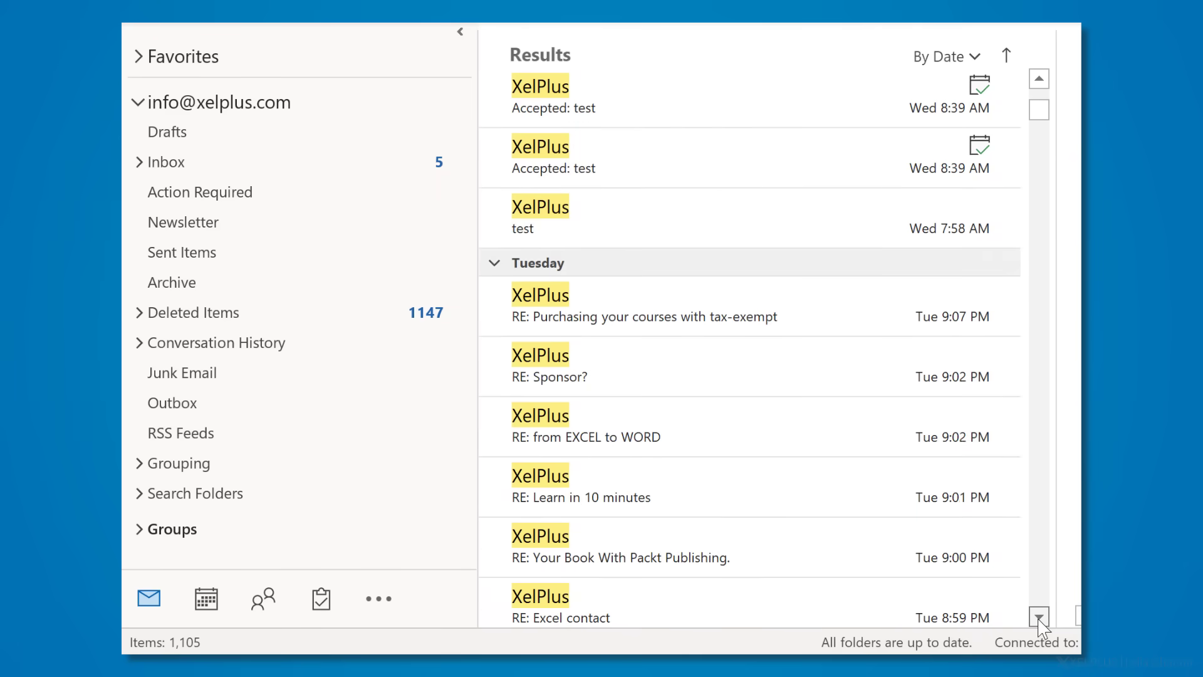
Open an empty Current Mailbox search showing suggested searches and actions
{"action": "scroll", "coordinate": [1039, 616], "scroll_direction": "down", "scroll_amount": 12}
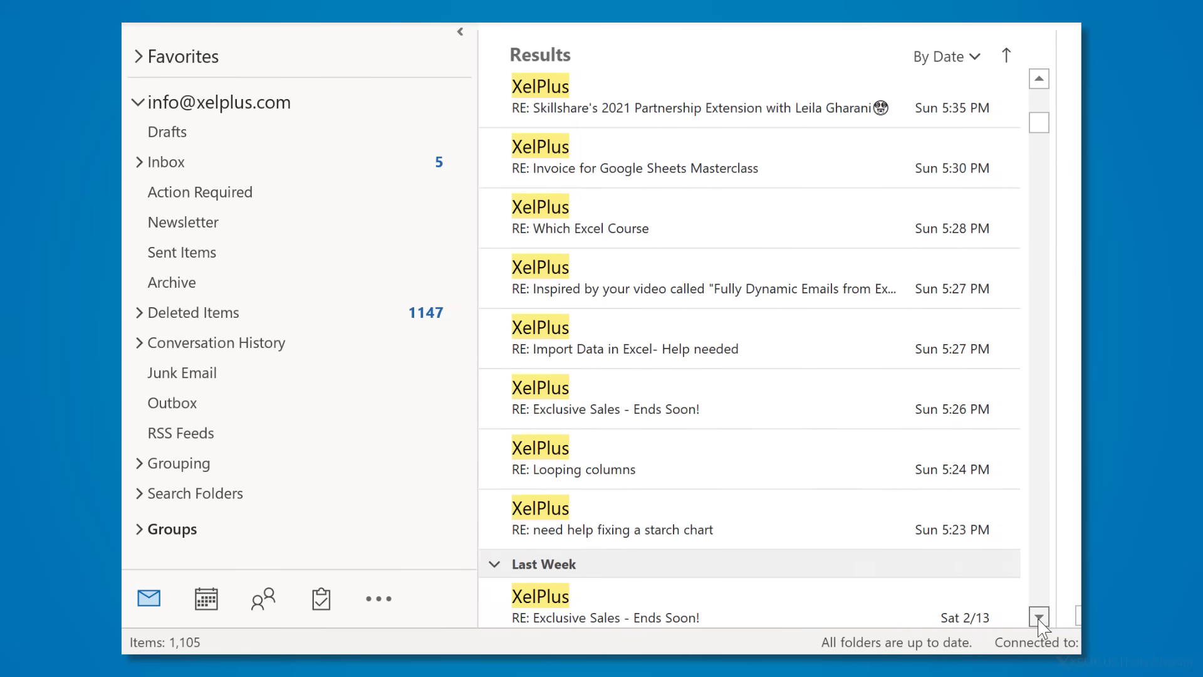
{"action": "scroll", "coordinate": [1040, 616], "scroll_direction": "down", "scroll_amount": 12}
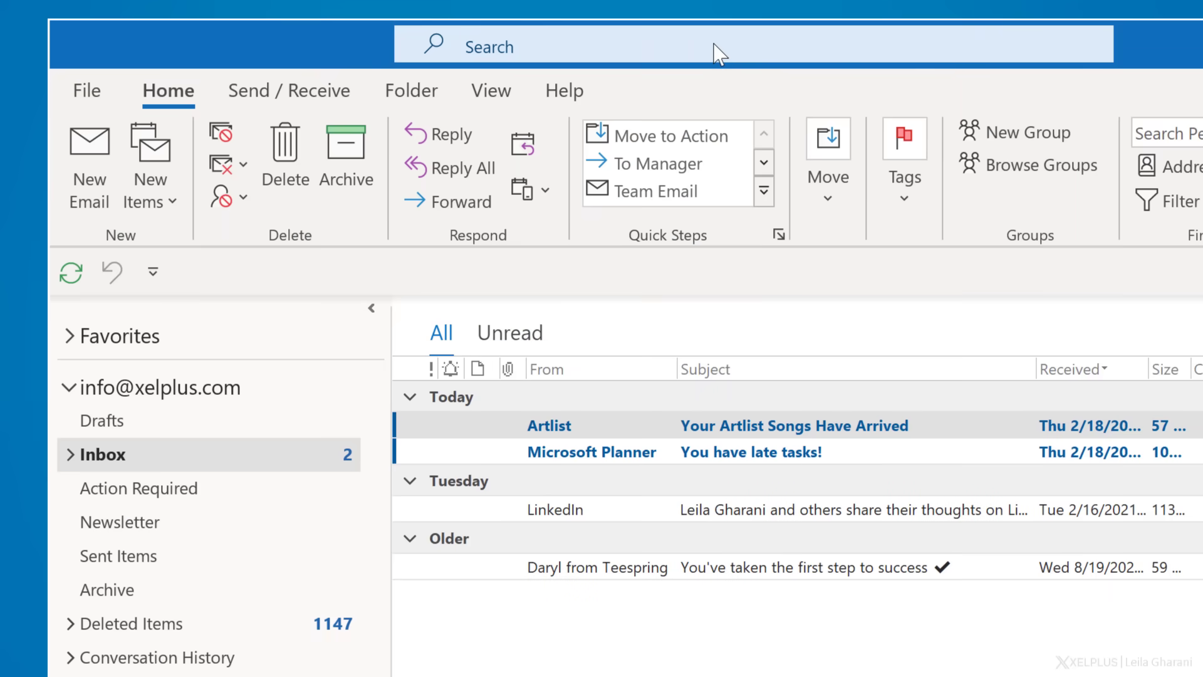
{"action": "left_click", "coordinate": [719, 53]}
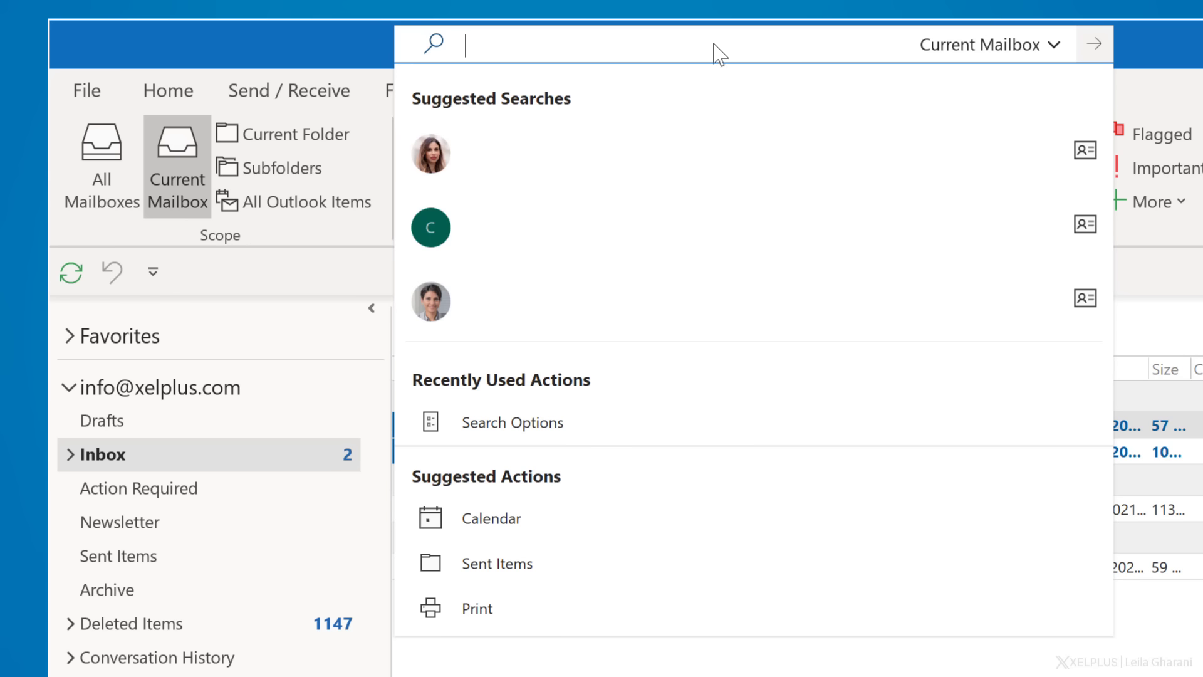
Search for 'xelpl' and scroll through the matching results
{"action": "type", "text": "xelpl"}
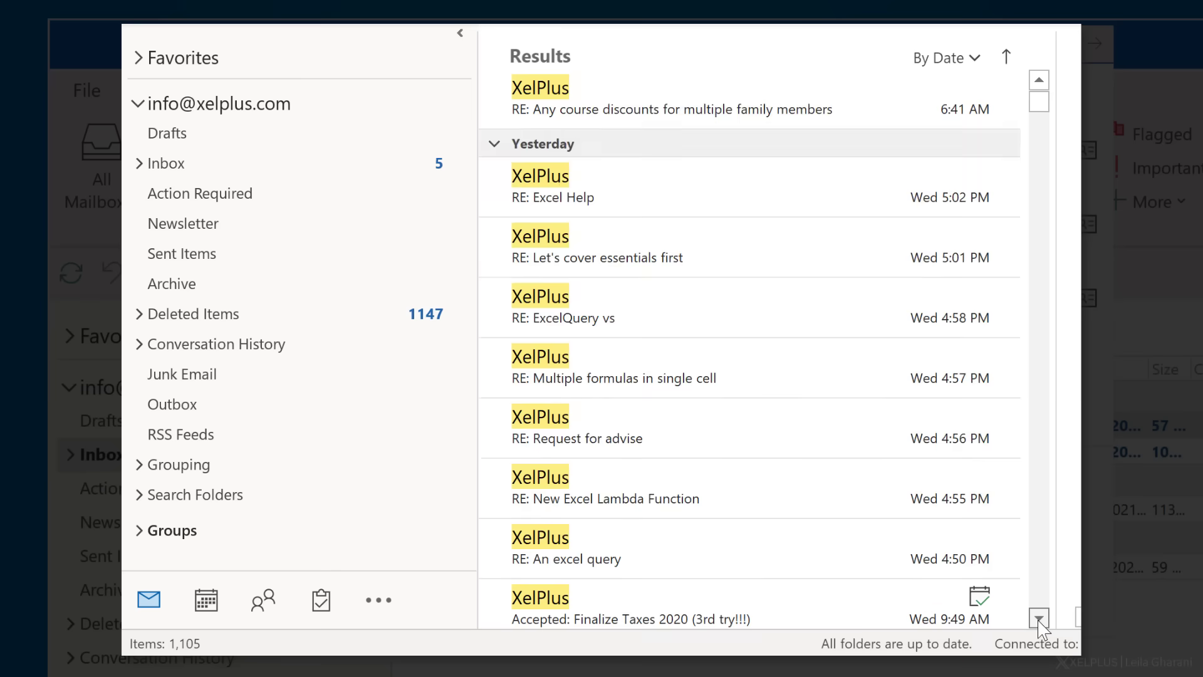
{"action": "scroll", "coordinate": [1039, 620], "scroll_direction": "down", "scroll_amount": 10}
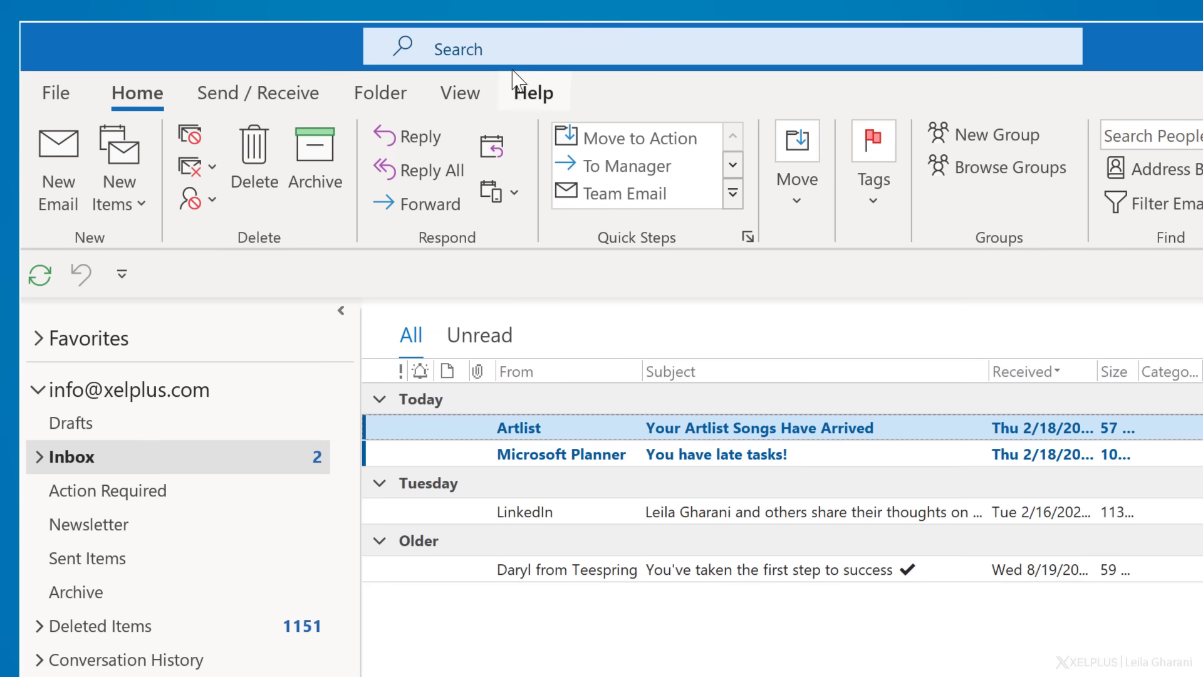
Run a fresh Current Mailbox search for 'xelplus'
{"action": "left_click", "coordinate": [518, 50]}
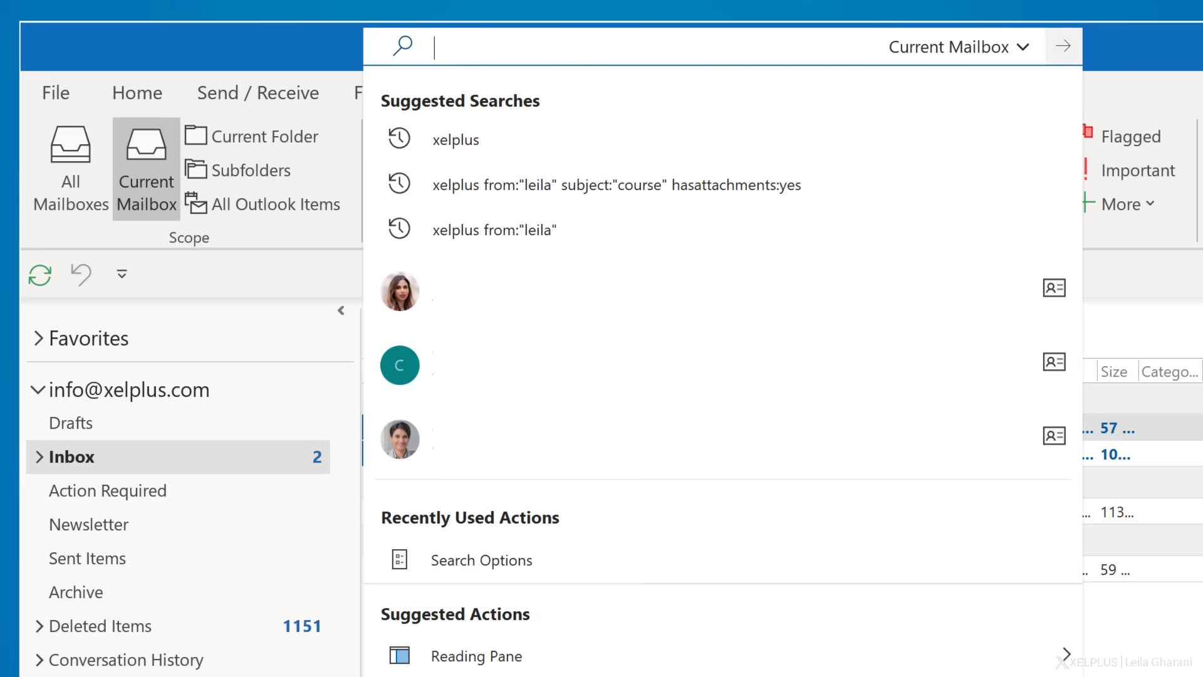
{"action": "type", "text": "xelplus"}
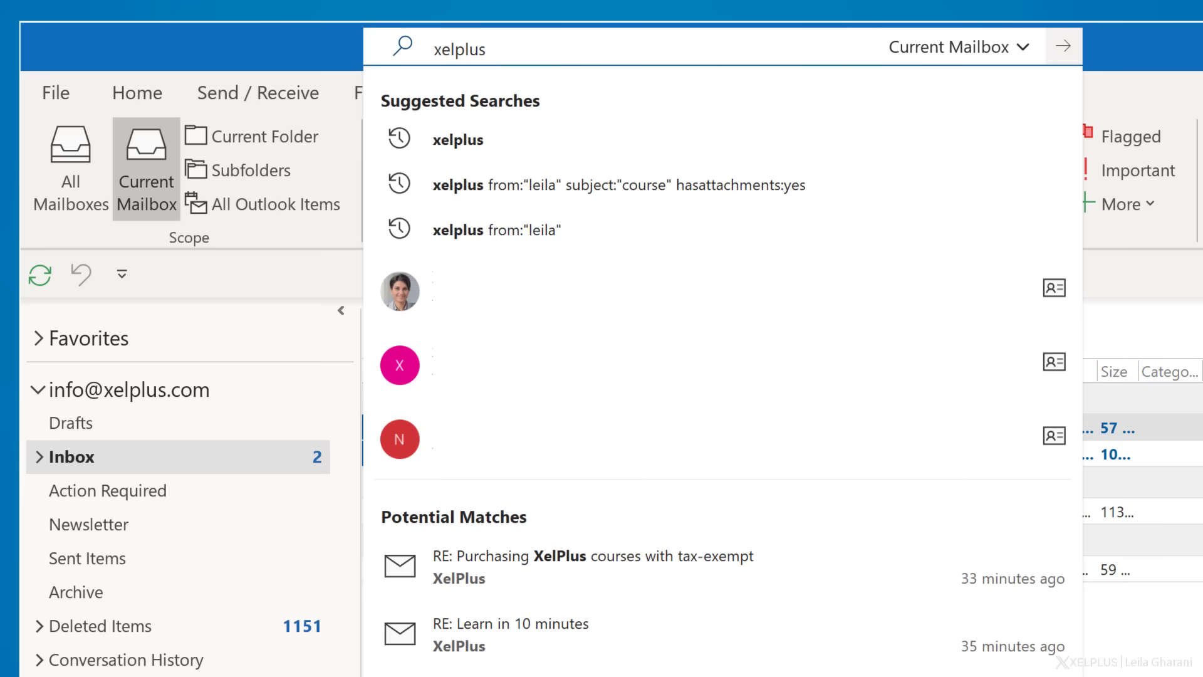
{"action": "key", "text": "Return"}
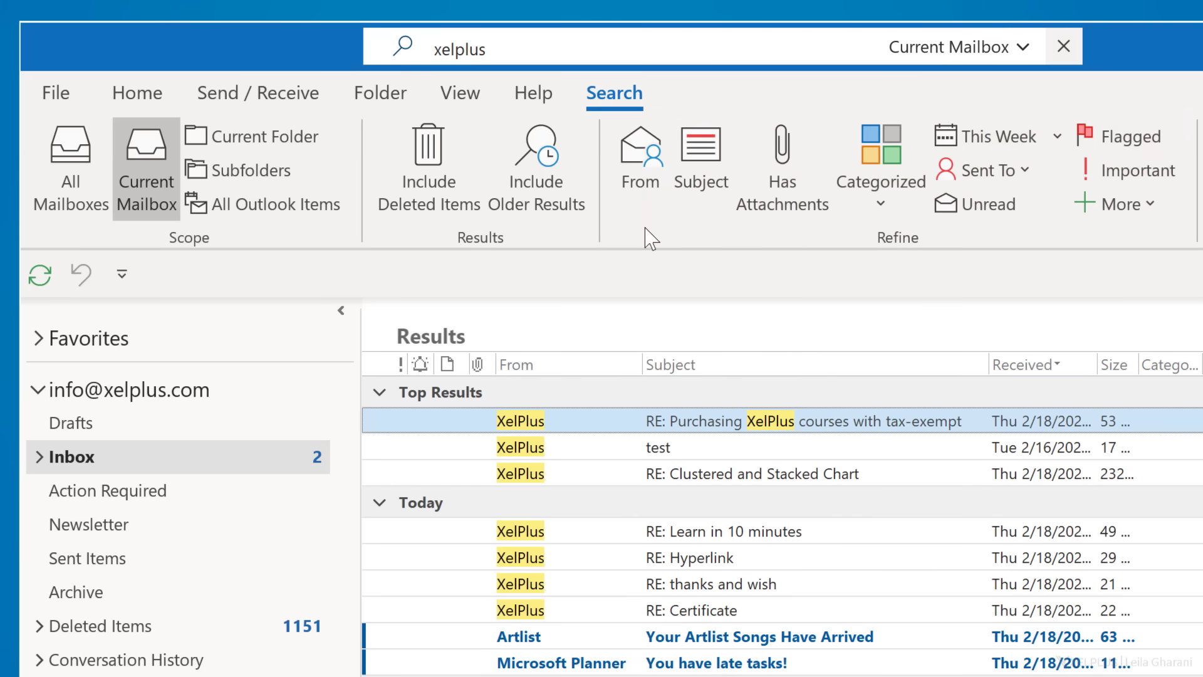
Filter the xelplus results to the sender's messages that have attachments
{"action": "left_click", "coordinate": [652, 193]}
{"action": "type", "text": "leila"}
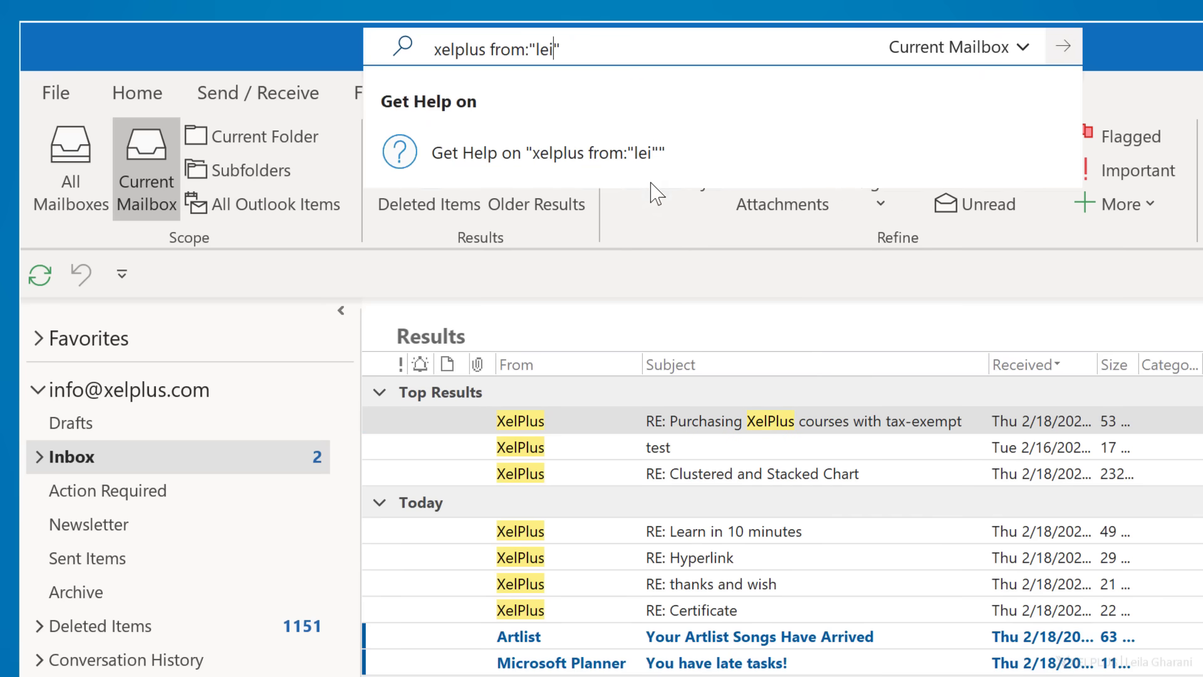
{"action": "key", "text": "Return"}
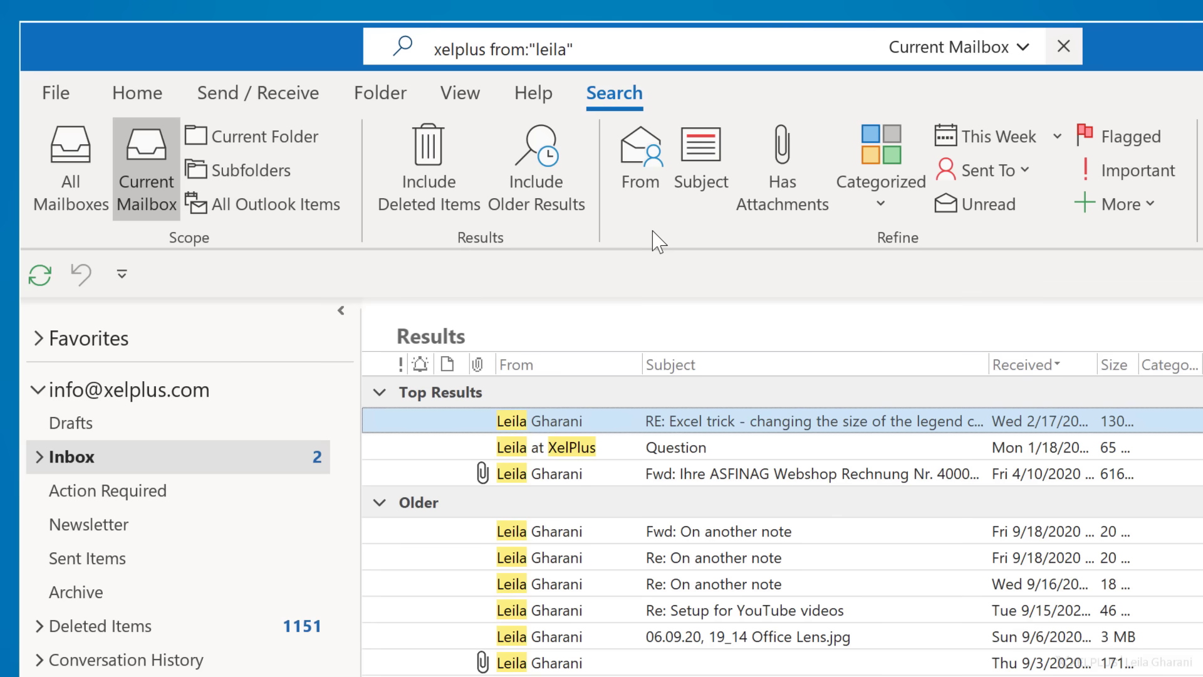
{"action": "left_click", "coordinate": [779, 220]}
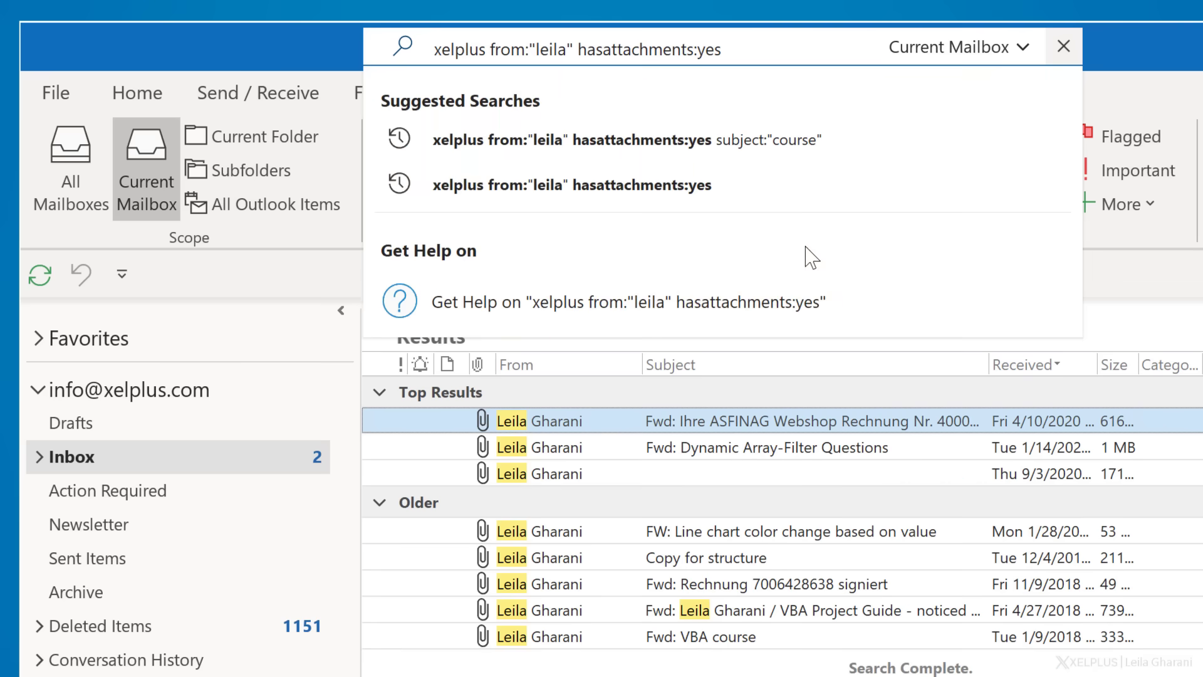
{"action": "left_click", "coordinate": [1125, 296]}
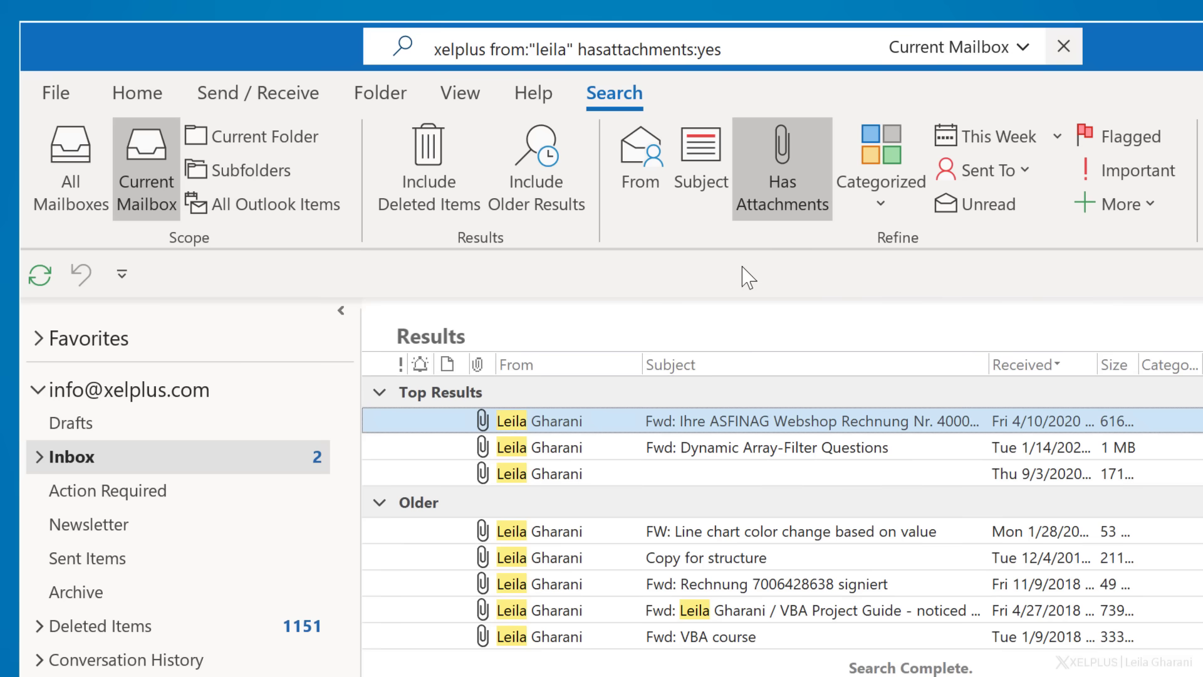
Add a 'course' subject filter and check the Categorized filter choices
{"action": "left_click", "coordinate": [703, 188]}
{"action": "type", "text": "course"}
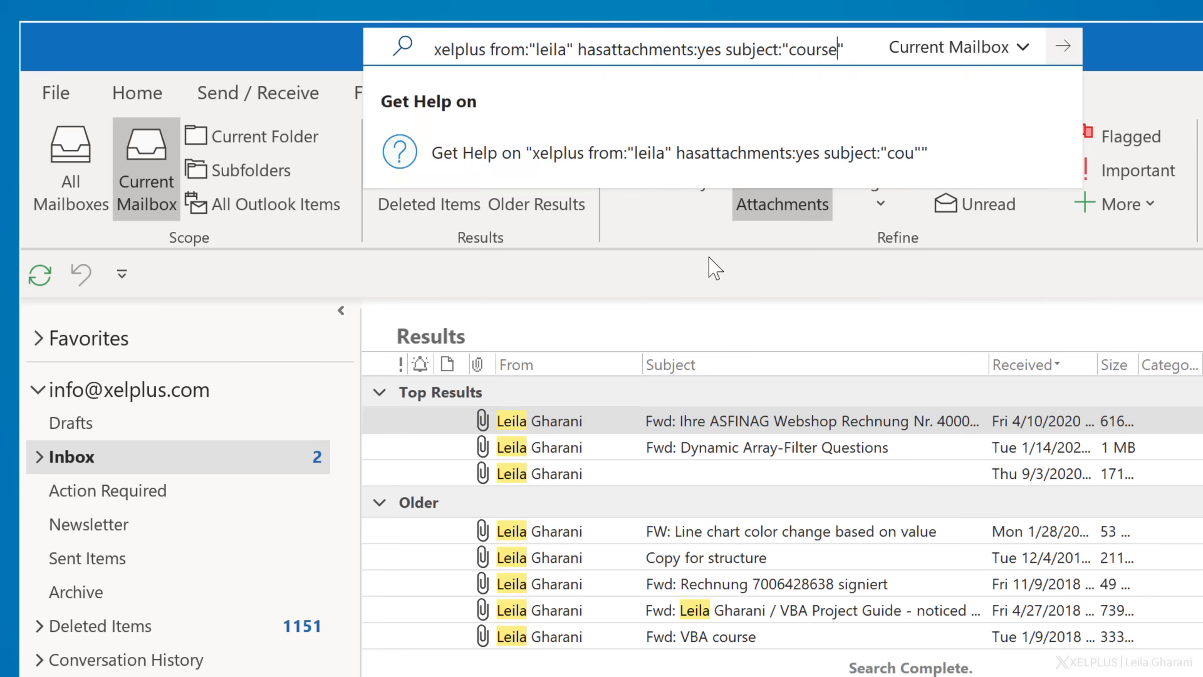
{"action": "key", "text": "Return"}
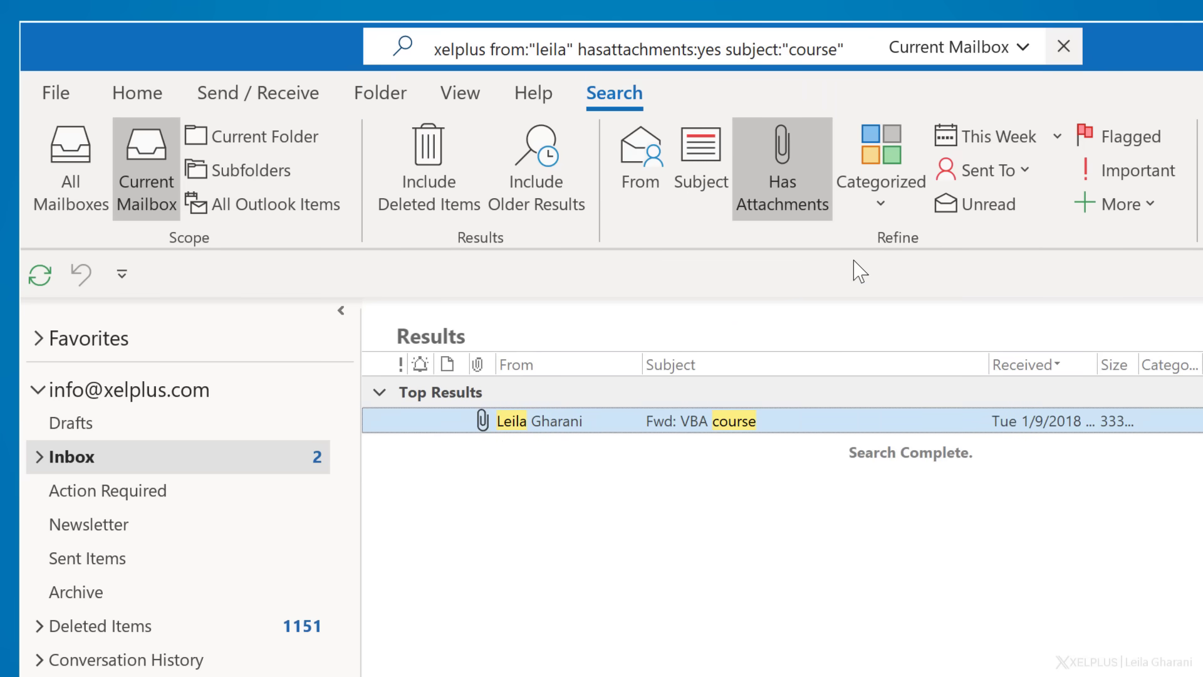
{"action": "left_click", "coordinate": [880, 206]}
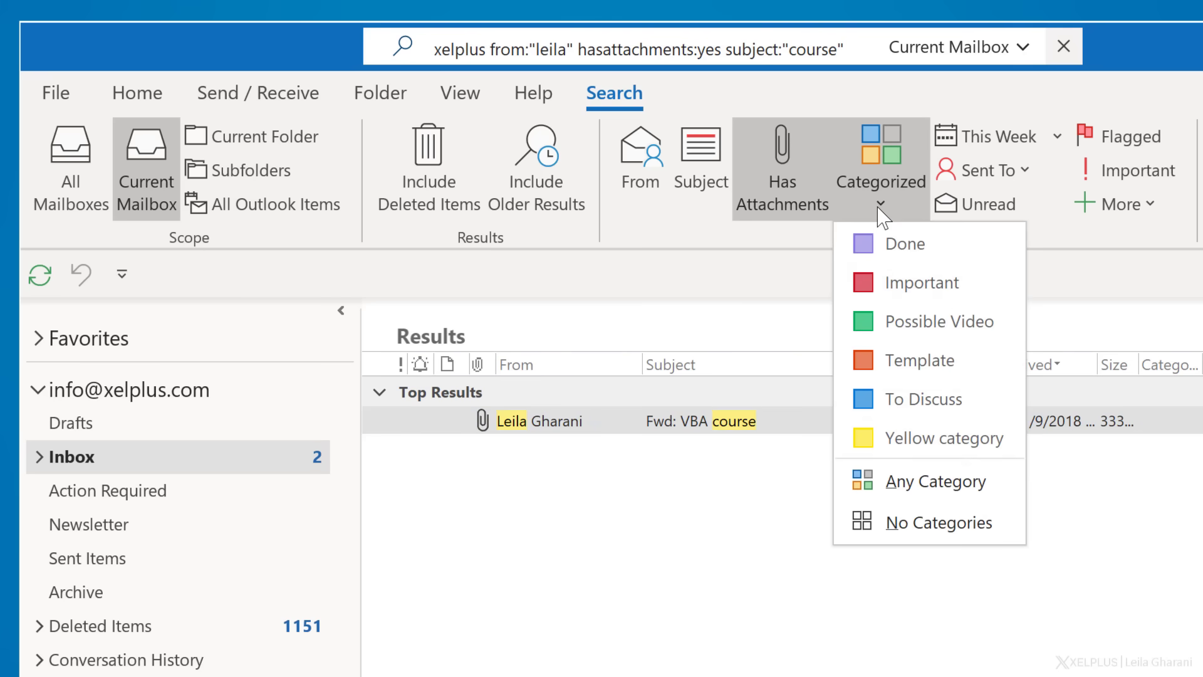
{"action": "left_click", "coordinate": [883, 214]}
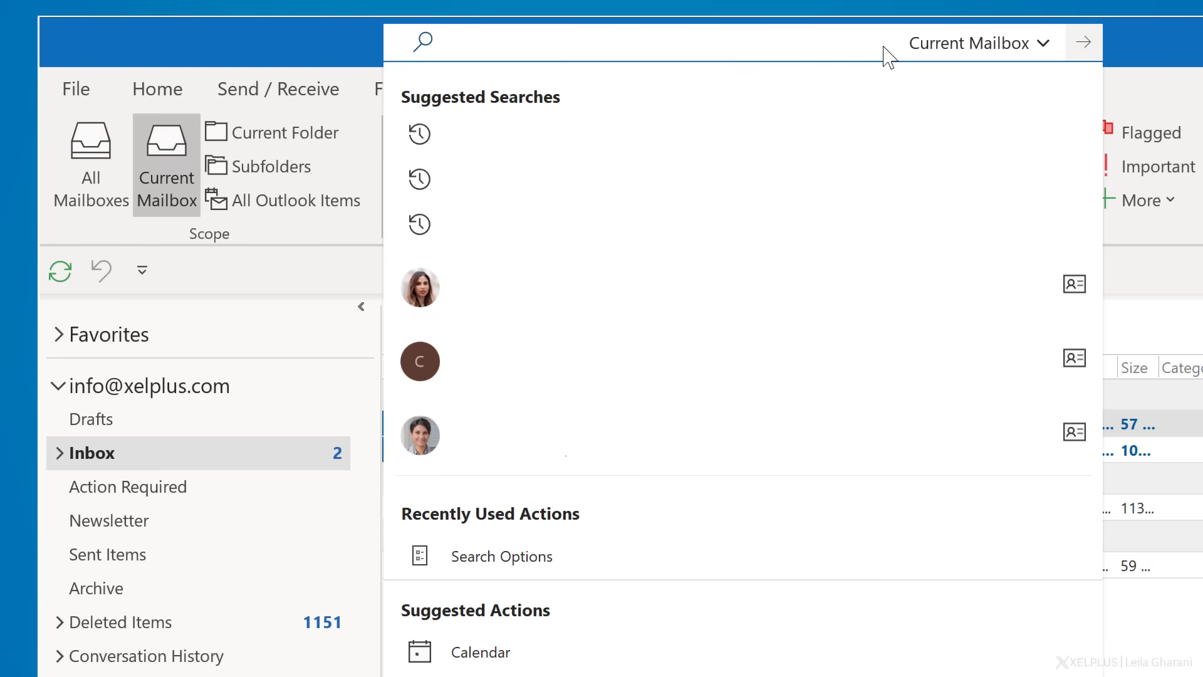
Expand the Current Mailbox dropdown to show Search In, Attachments, From, Body, Received, Subject and To fields
{"action": "left_click", "coordinate": [1045, 42]}
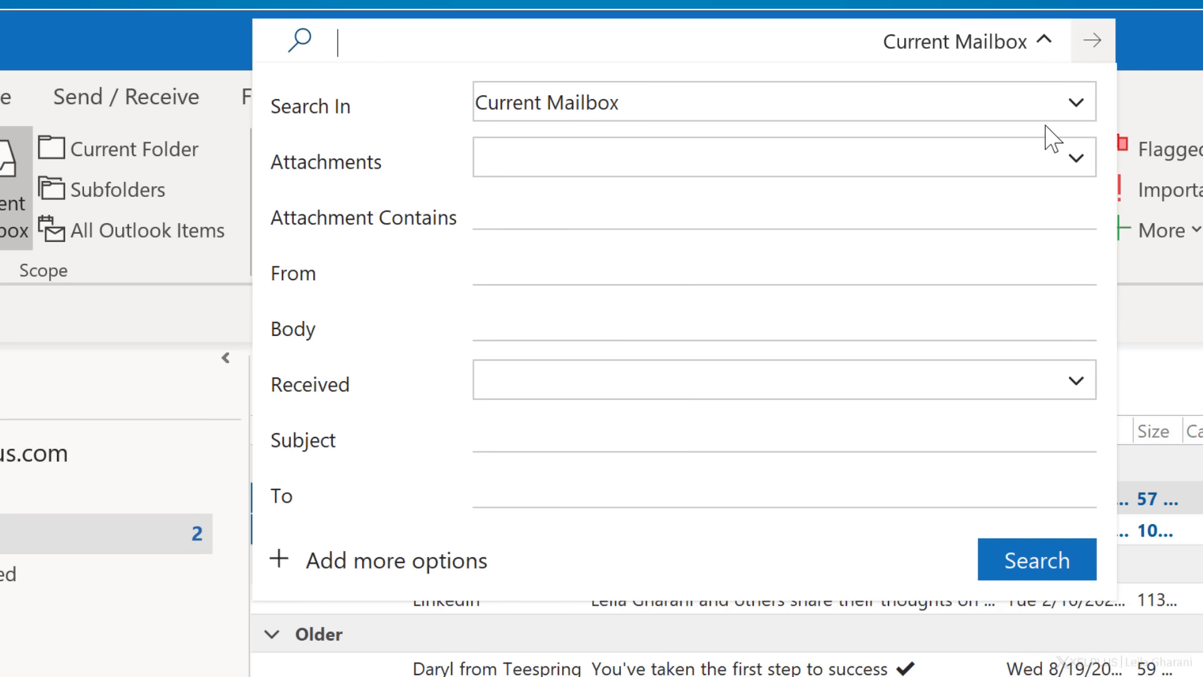
Run an advanced search for attachments containing 'Set 1', leaving the Attachments filter blank
{"action": "left_click", "coordinate": [961, 159]}
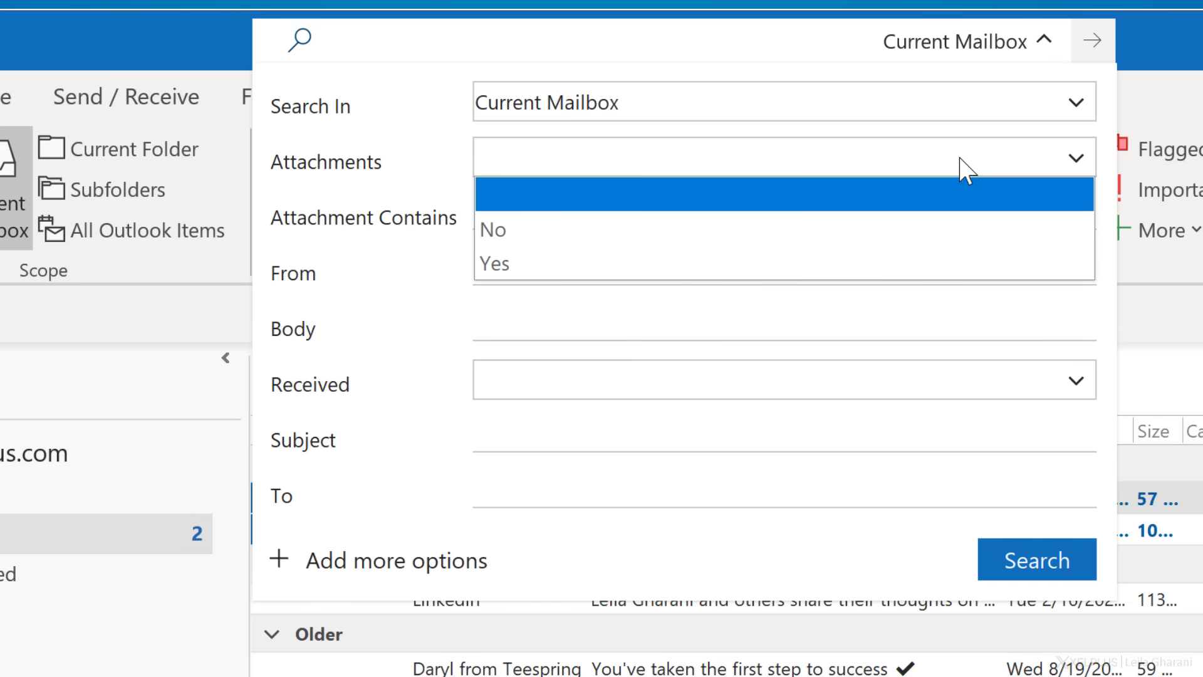
{"action": "left_click", "coordinate": [961, 158]}
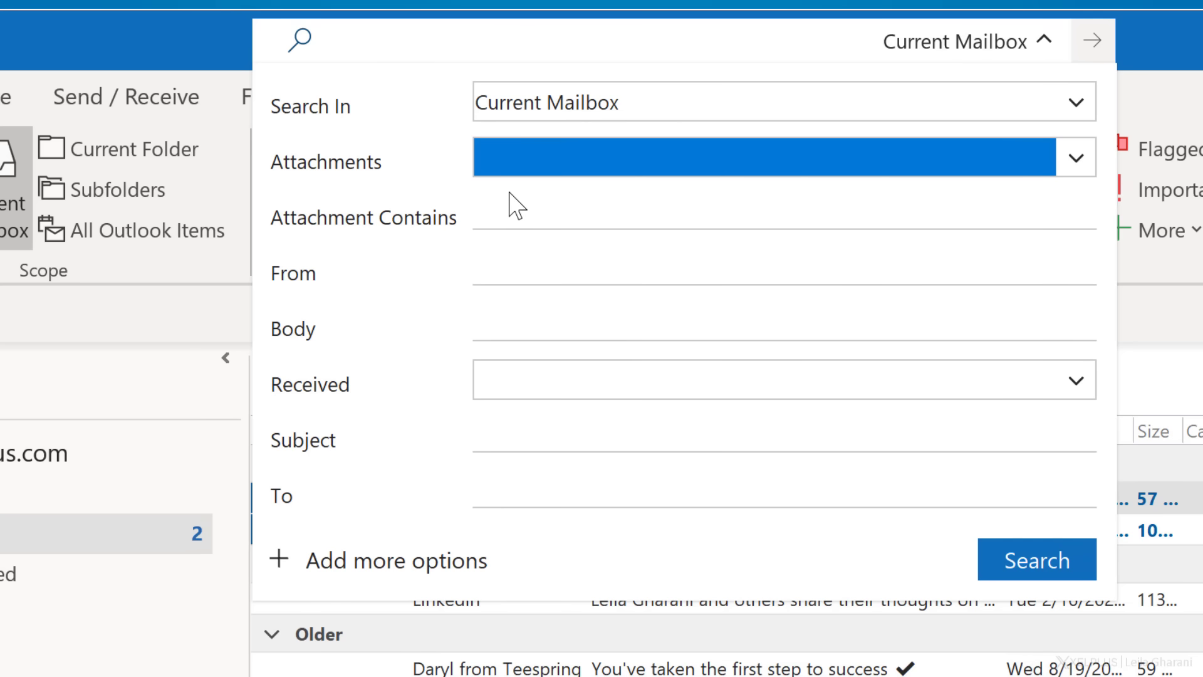
{"action": "left_click", "coordinate": [364, 217]}
{"action": "left_click", "coordinate": [474, 210]}
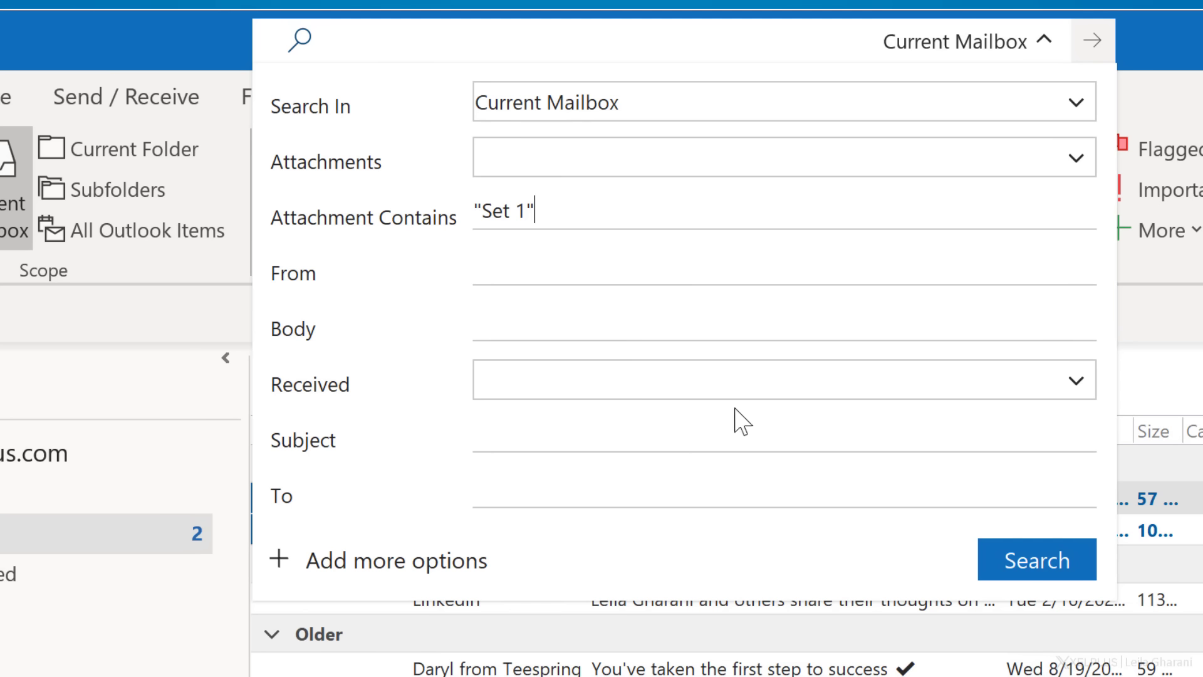
{"action": "left_click", "coordinate": [994, 563]}
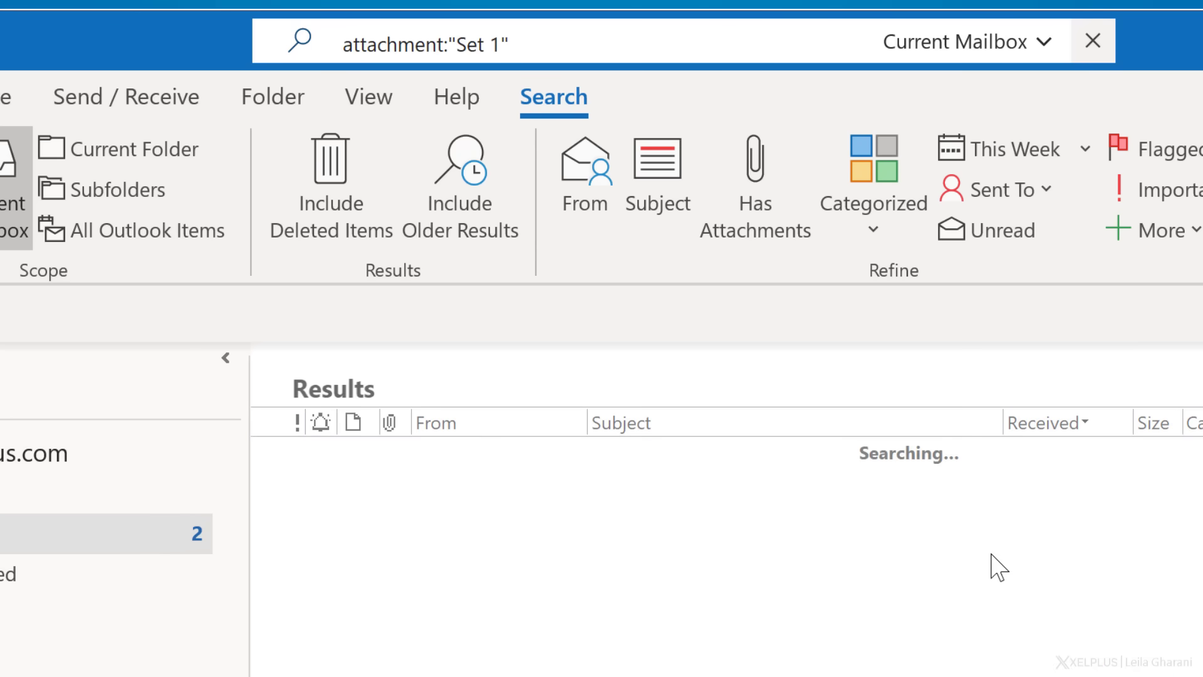
Open the result's Sound Plan.pdf at its Set 1 page, then clear the search
{"action": "double_click", "coordinate": [623, 497]}
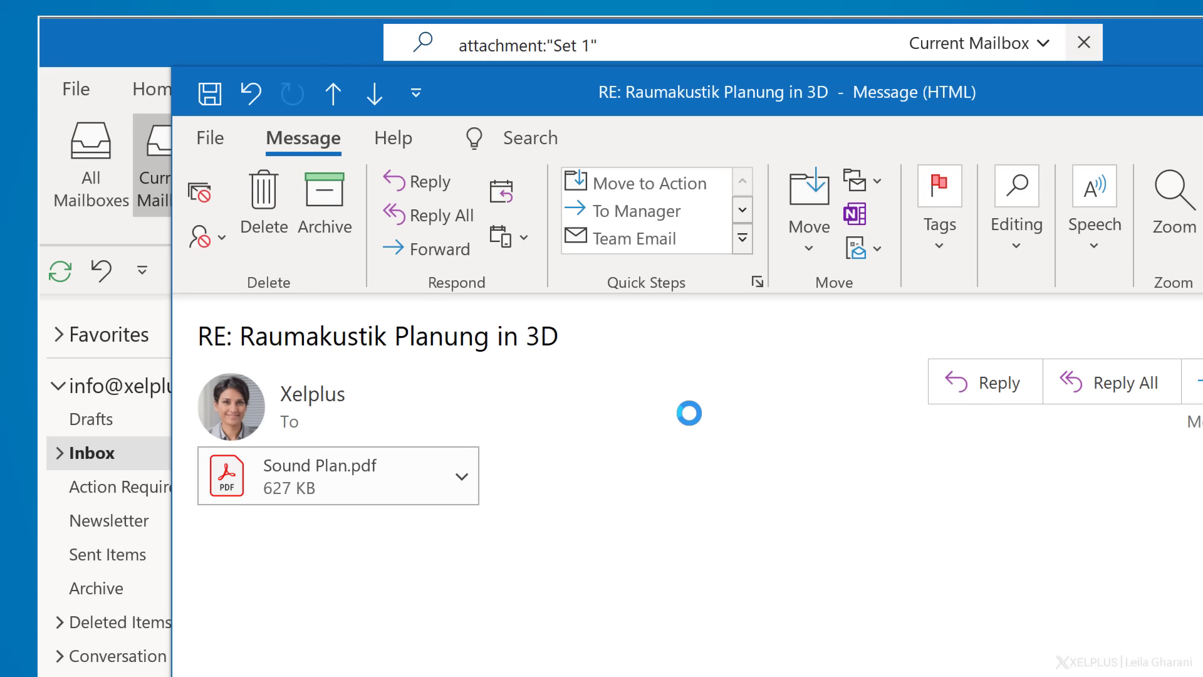
{"action": "left_click", "coordinate": [341, 483]}
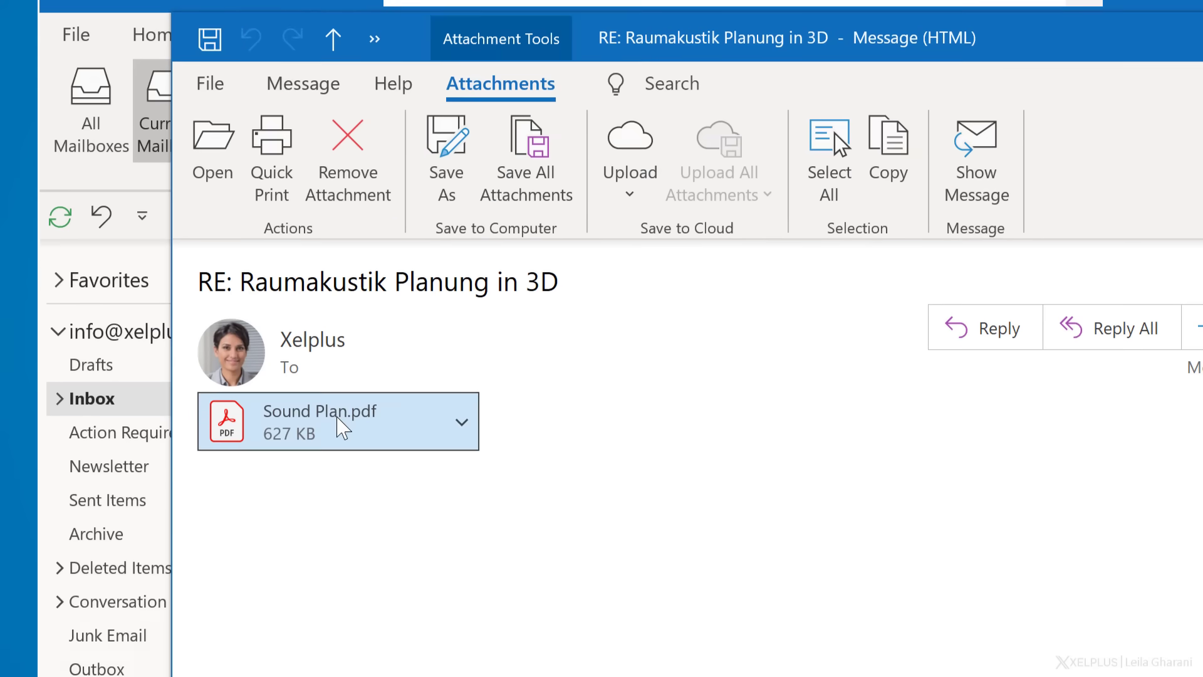
{"action": "double_click", "coordinate": [342, 428]}
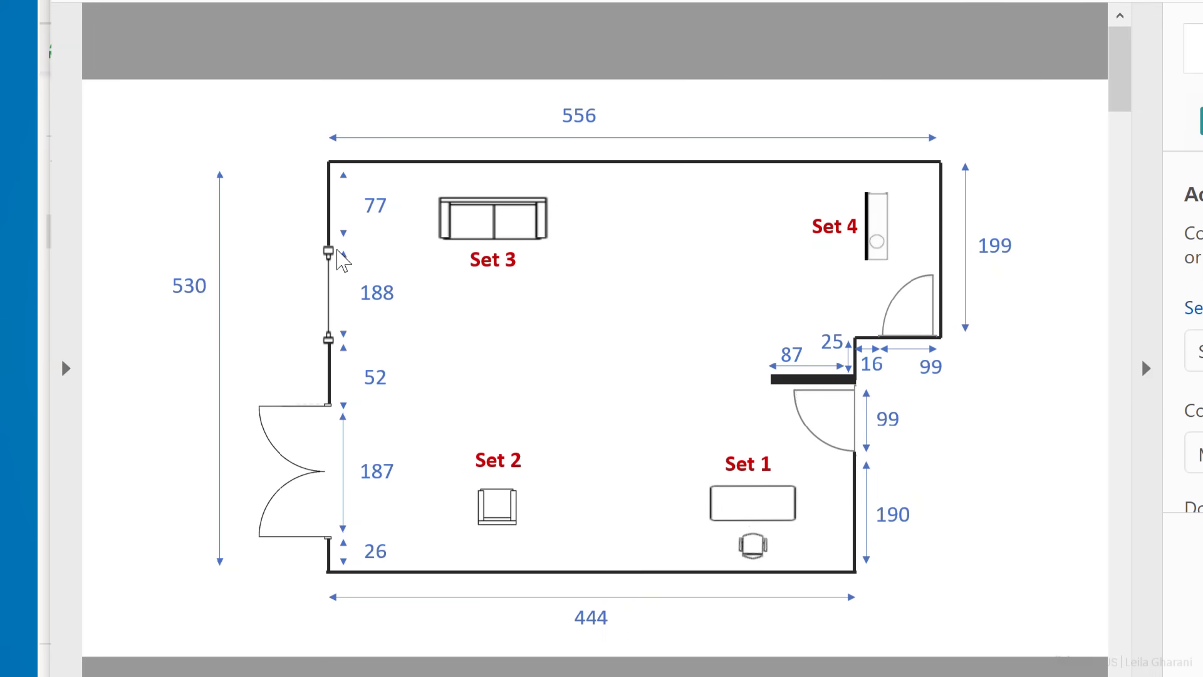
{"action": "left_click", "coordinate": [715, 474]}
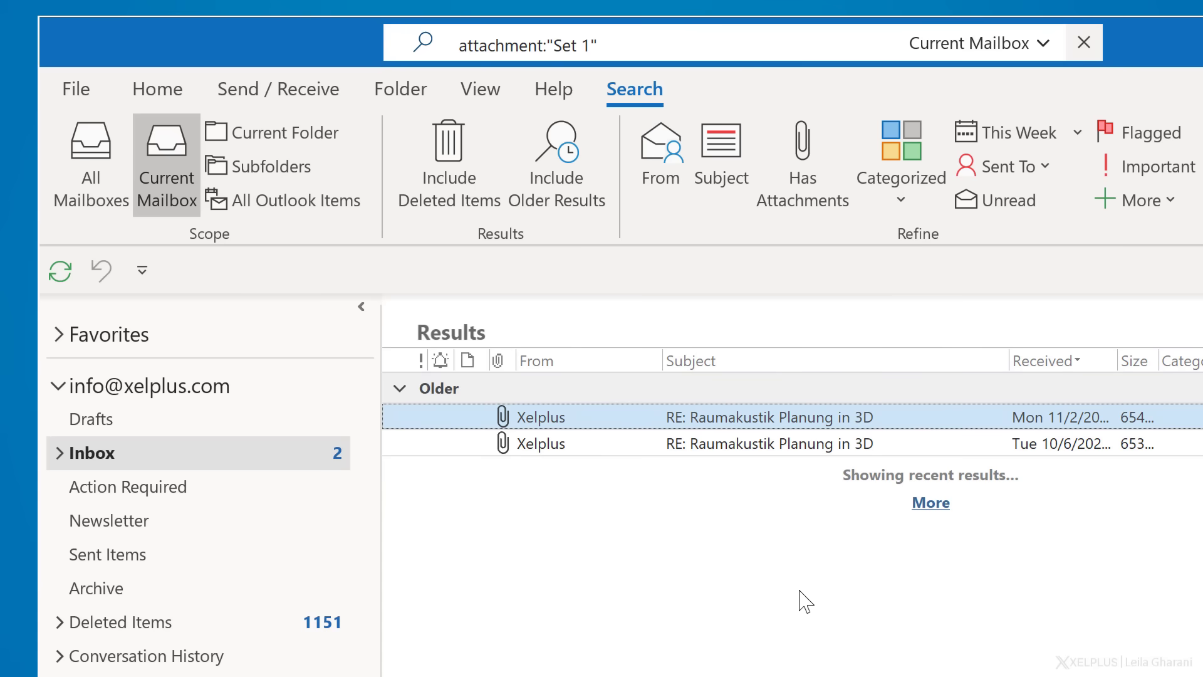
{"action": "key", "text": "Escape"}
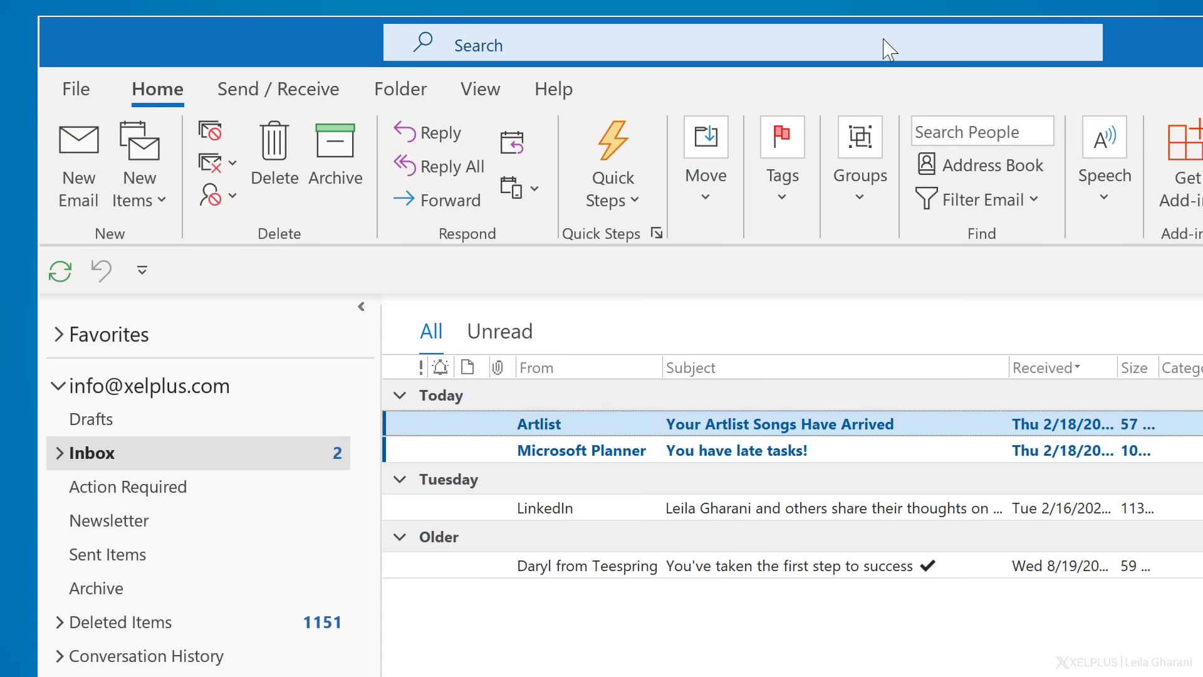
Add Bcc to the advanced search fields through Add more options
{"action": "left_click", "coordinate": [1003, 44]}
{"action": "left_click", "coordinate": [1046, 44]}
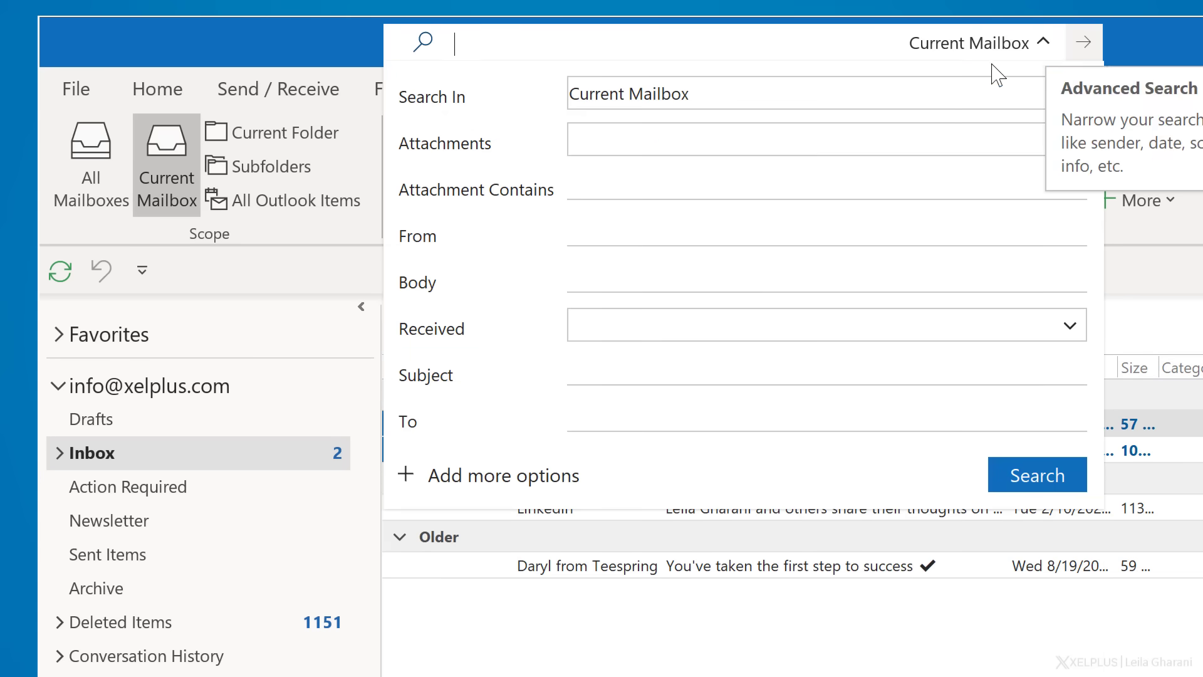
{"action": "left_click", "coordinate": [506, 487]}
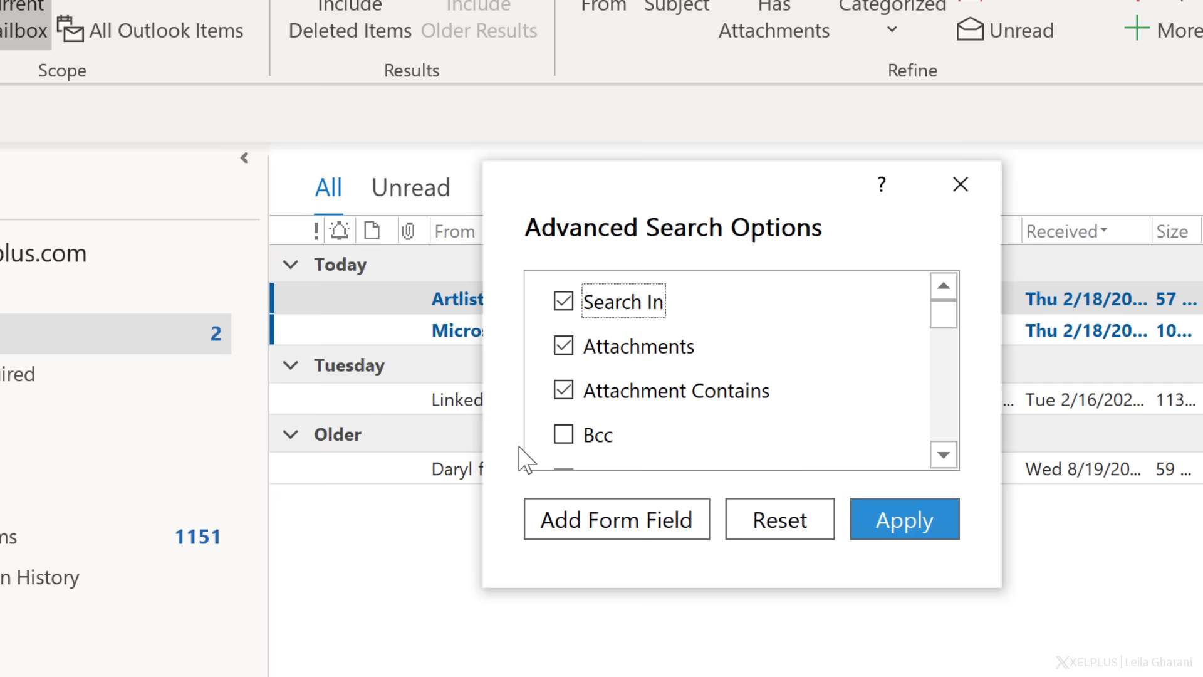
{"action": "left_click", "coordinate": [565, 440]}
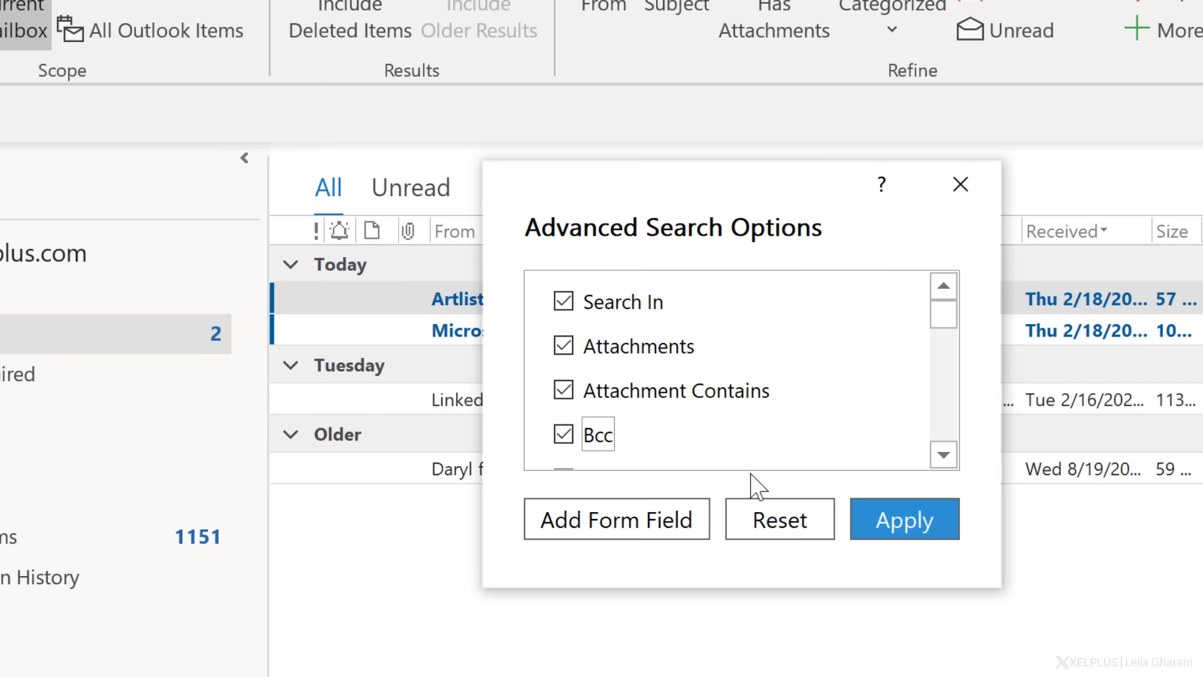
{"action": "left_click", "coordinate": [905, 516]}
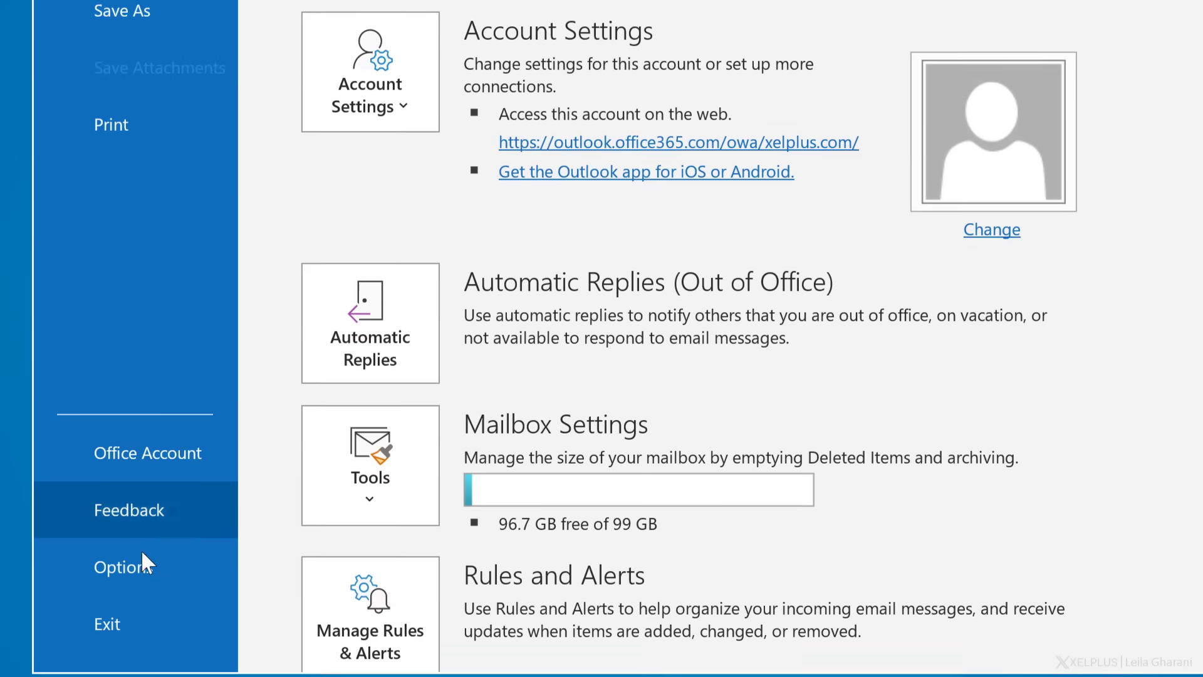
Review the Search options page, keeping yellow as the search-term highlight colour
{"action": "left_click", "coordinate": [162, 521]}
{"action": "left_click", "coordinate": [326, 43]}
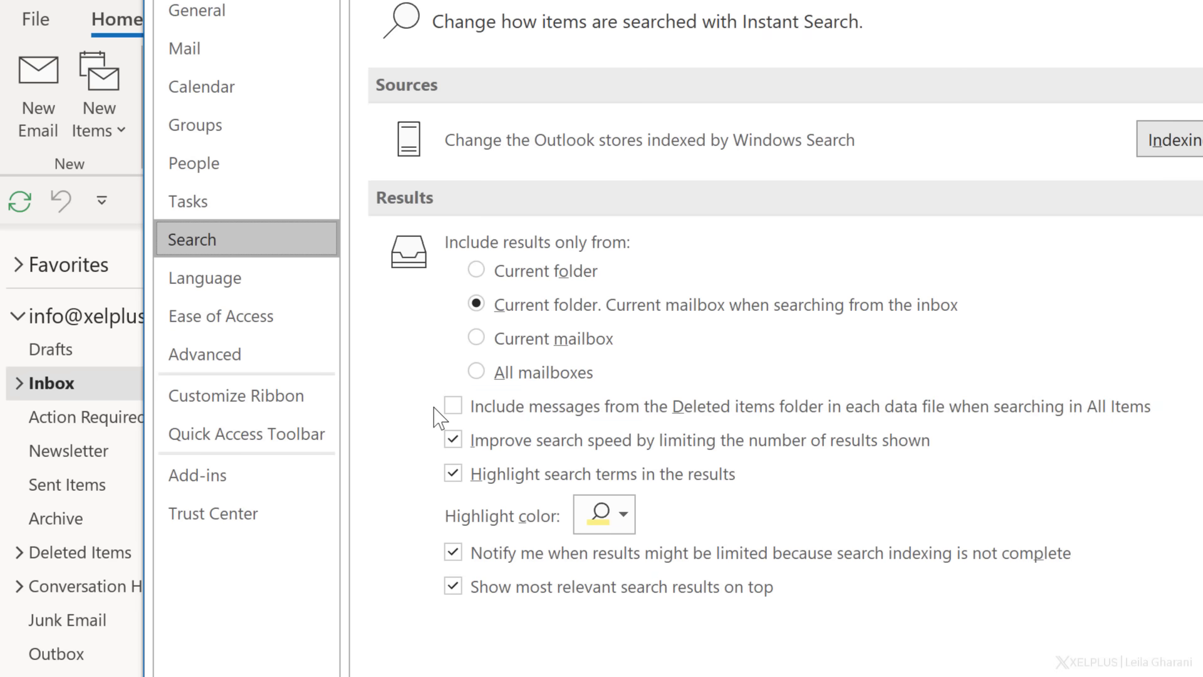
{"action": "left_click", "coordinate": [623, 517]}
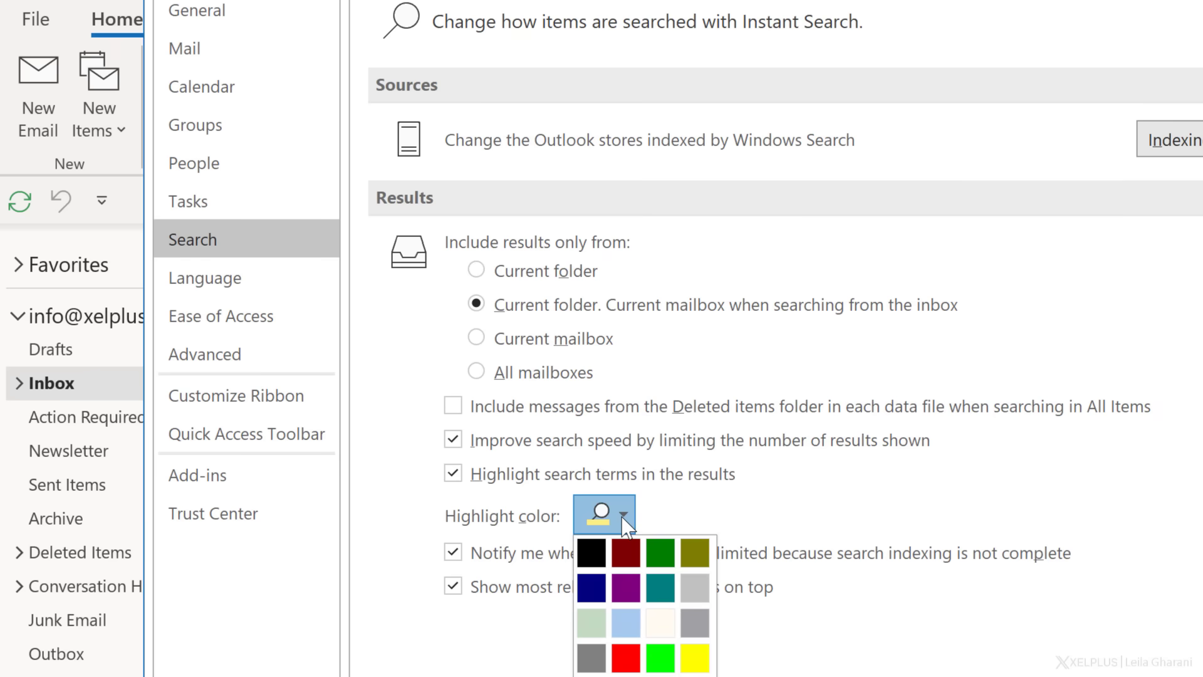
{"action": "left_click", "coordinate": [623, 516]}
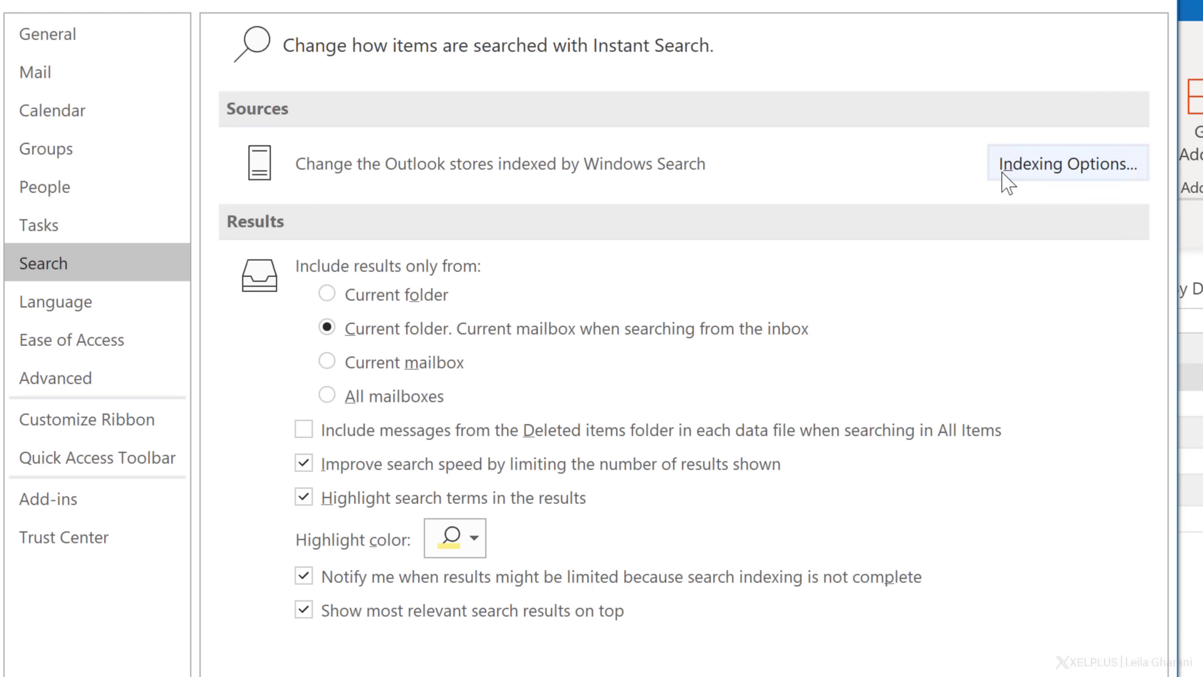
Open Indexing Options and Modify to see Microsoft Outlook among indexed locations
{"action": "left_click", "coordinate": [1008, 179]}
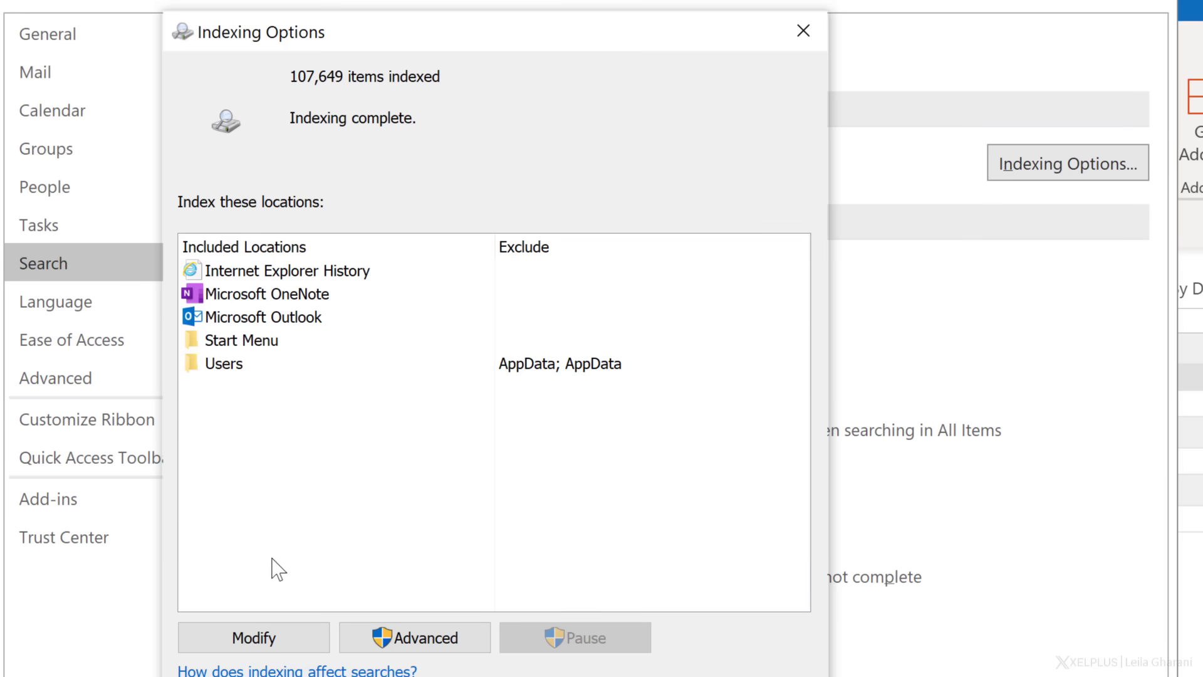
{"action": "left_click", "coordinate": [267, 646]}
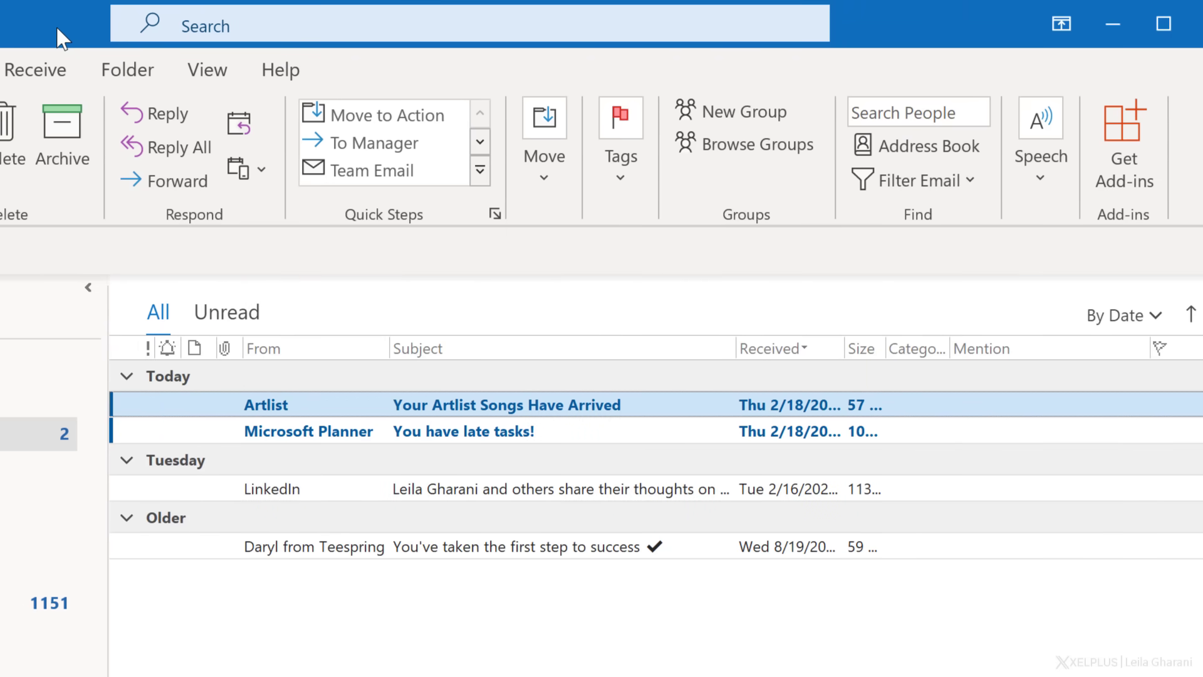
Search the mailbox for messages larger than 5 MB using messagesize:>5 MB
{"action": "left_click", "coordinate": [184, 23]}
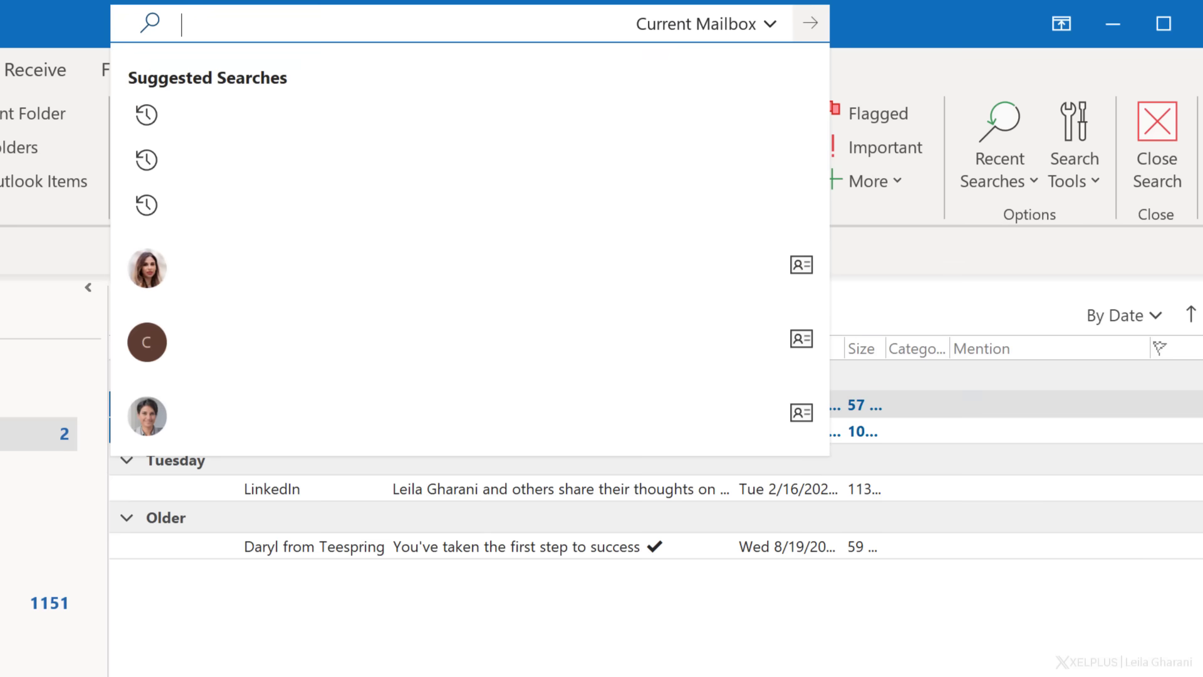
{"action": "type", "text": "messagesize"}
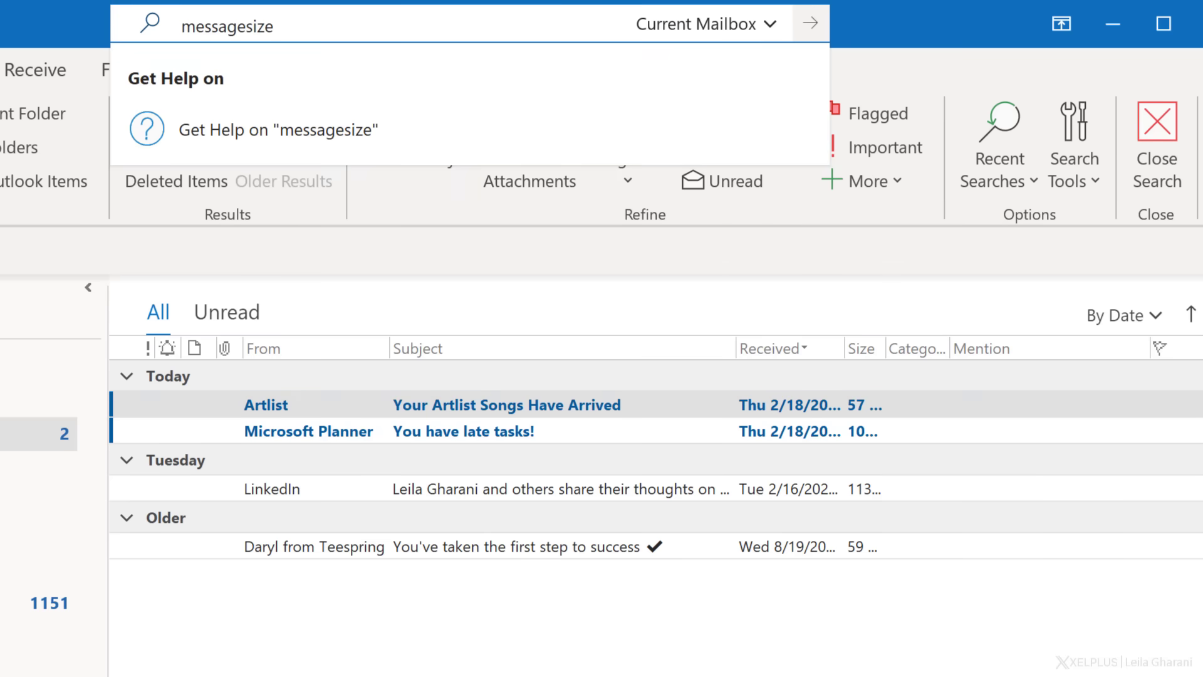
{"action": "type", "text": ":>"}
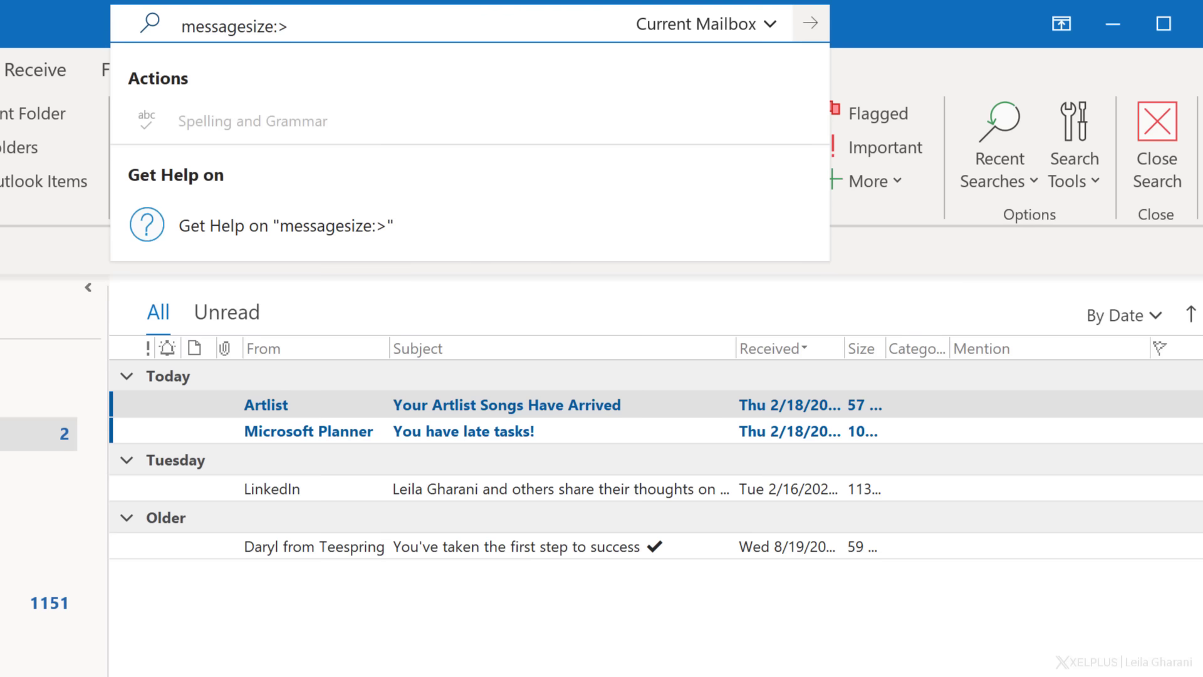
{"action": "type", "text": "5 M"}
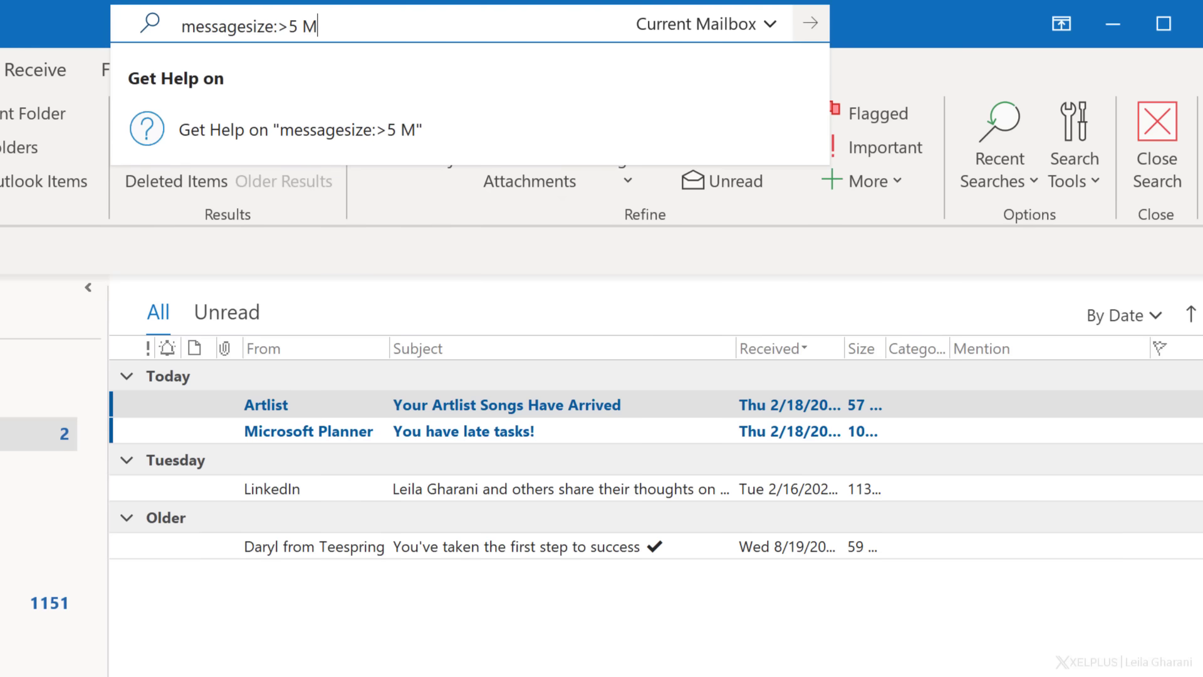
{"action": "type", "text": "B"}
{"action": "key", "text": "Return"}
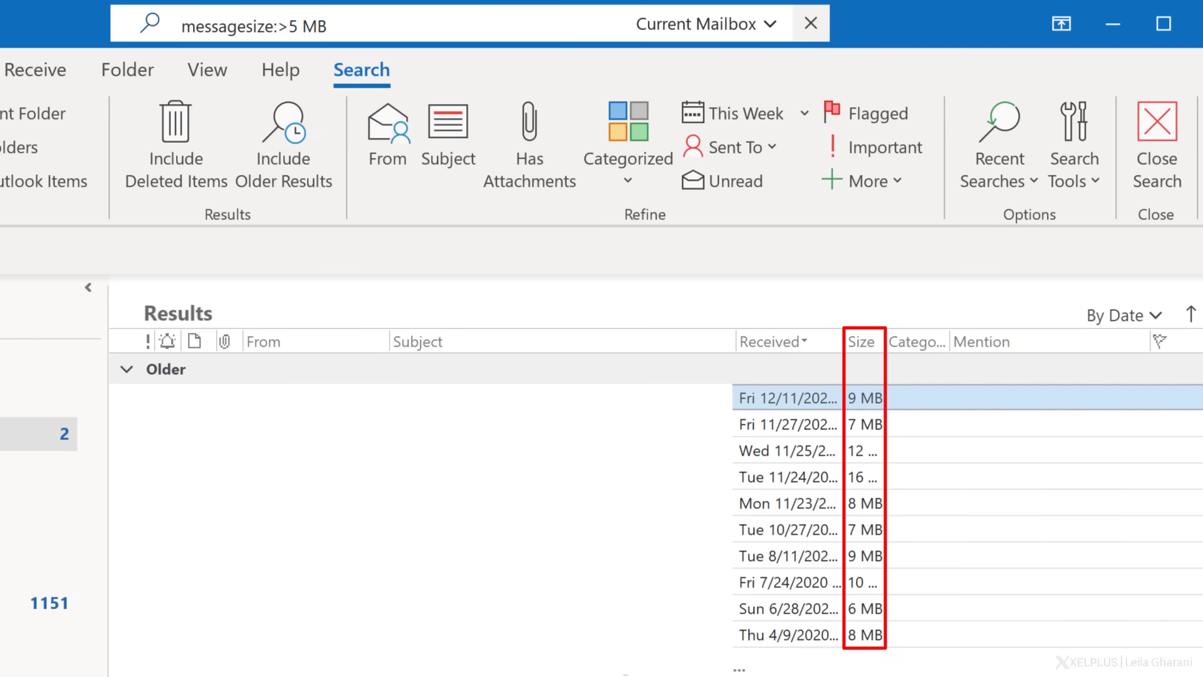
Clear the size search and enter the query received>2/6/2021 in the search box
{"action": "left_click", "coordinate": [368, 27]}
{"action": "key", "text": "ctrl+a"}
{"action": "key", "text": "BackSpace"}
{"action": "type", "text": "received"}
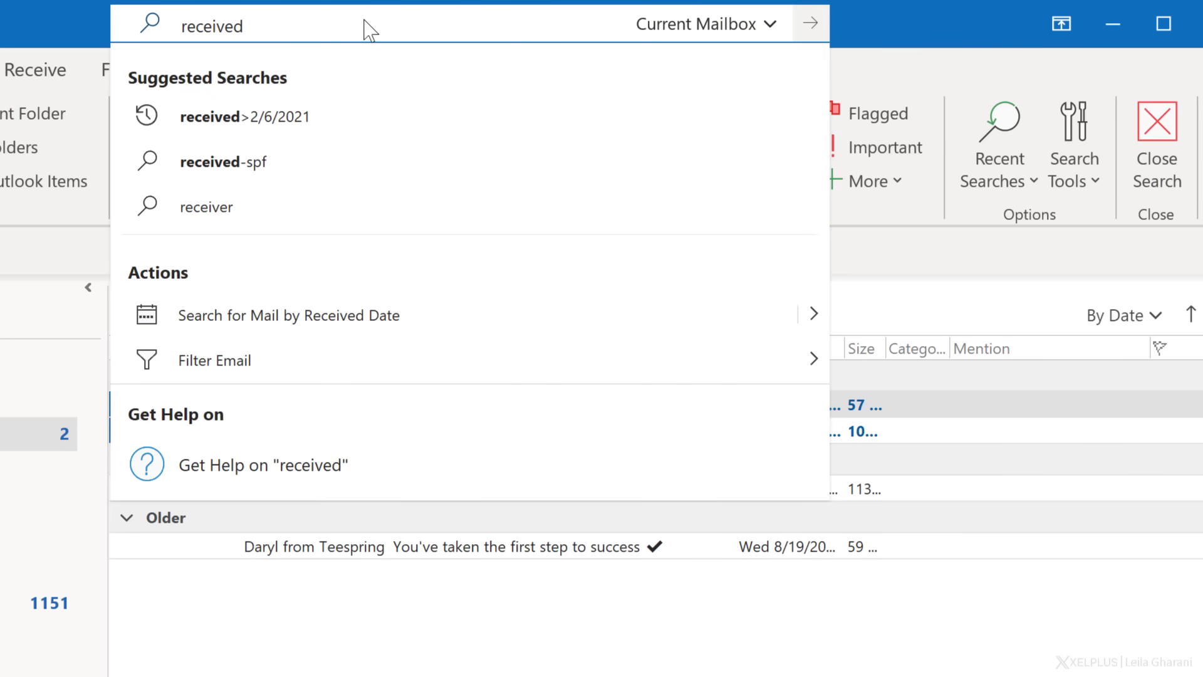
{"action": "type", "text": ">2/6/2021"}
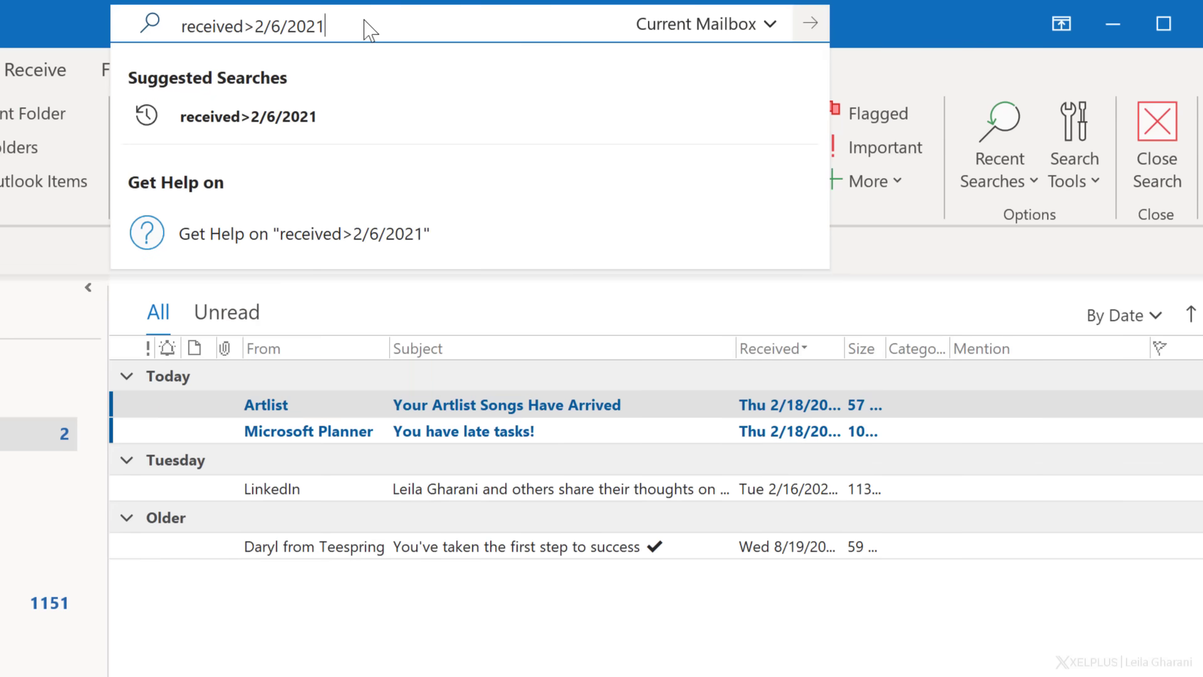
Run the received>2/6/2021 search to list messages received after that date
{"action": "key", "text": "Return"}
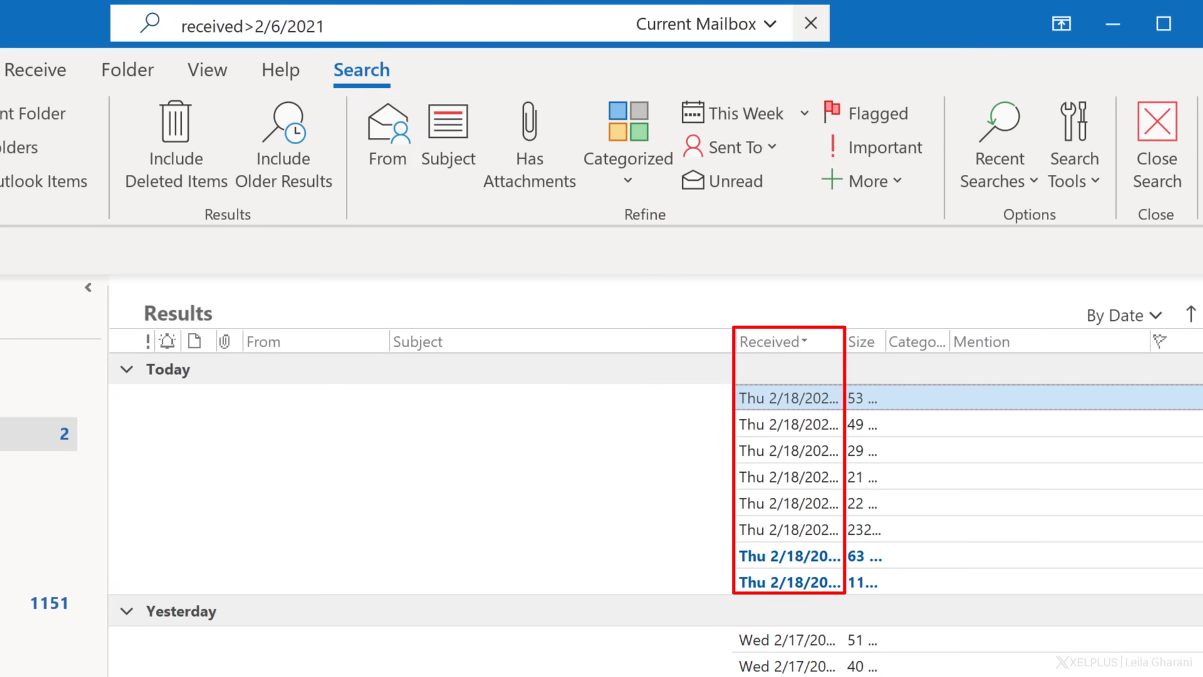